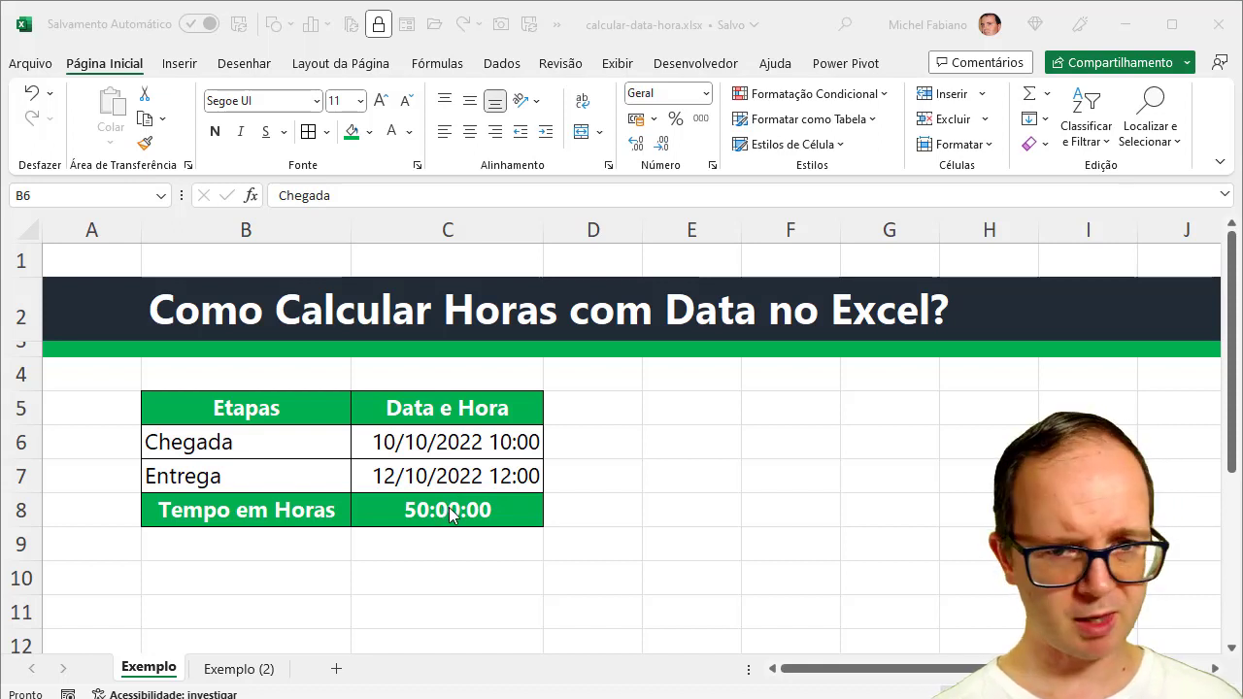
- Clear the old result in C8 on the Exemplo sheet and reset it to General format
left_click(248, 670)
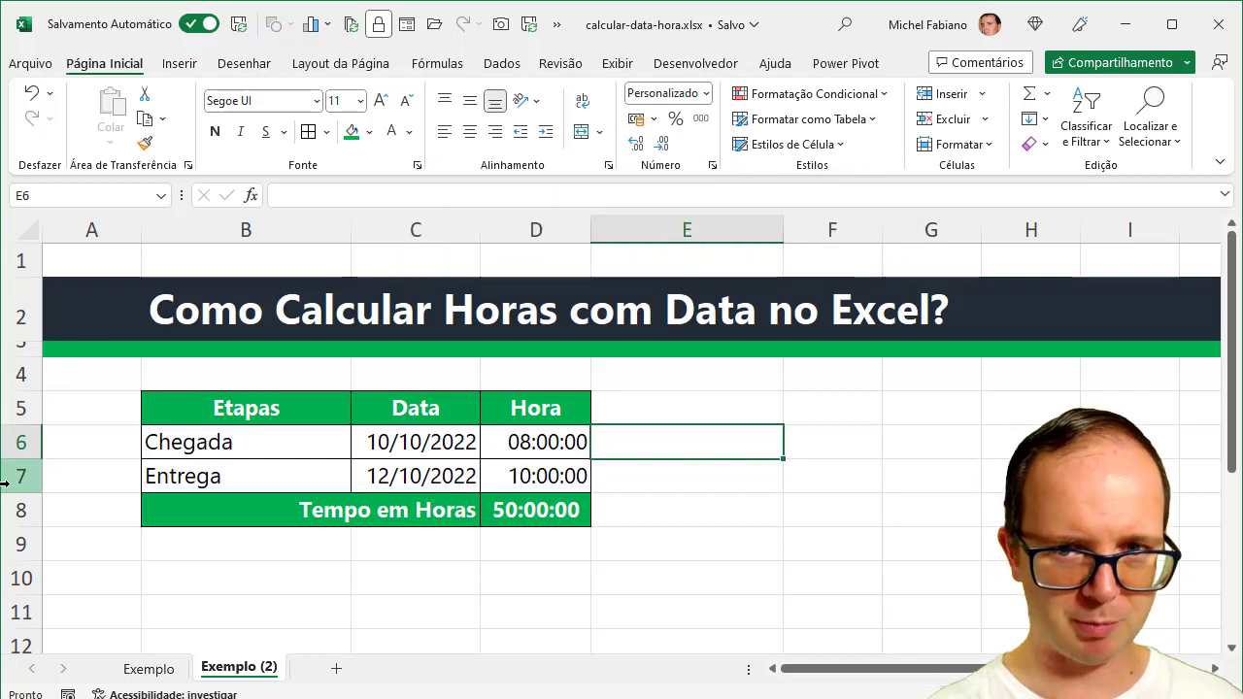
left_click(165, 672)
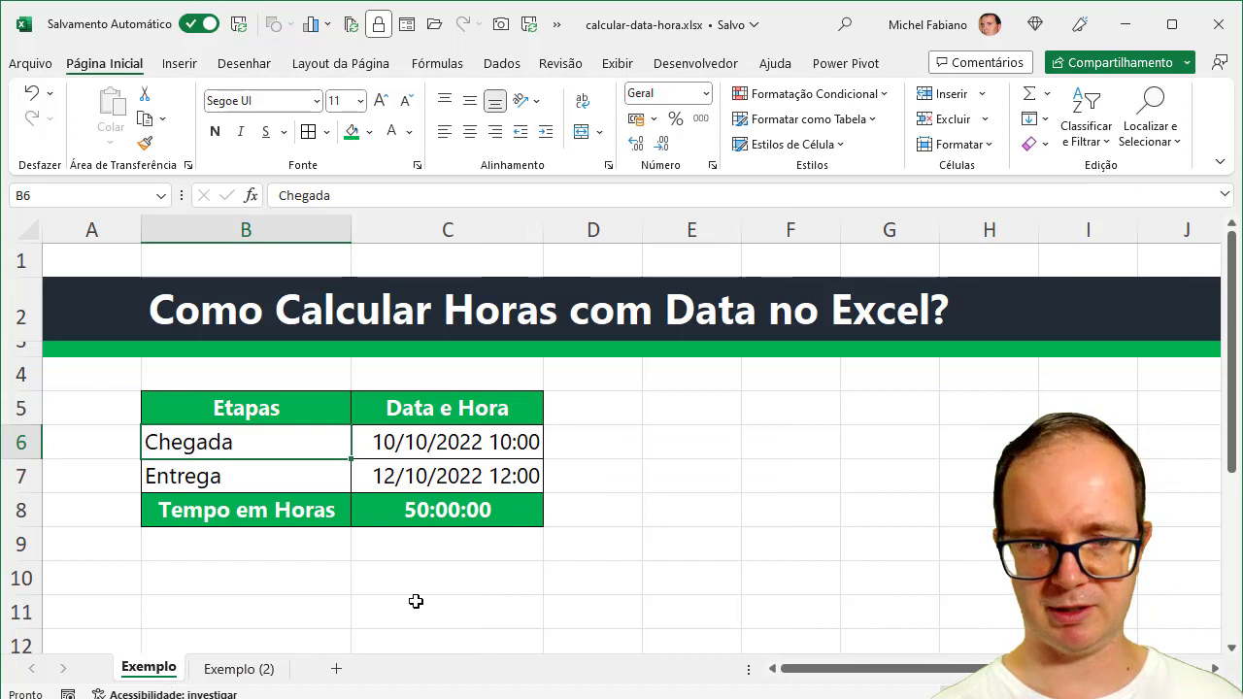
left_click(514, 514)
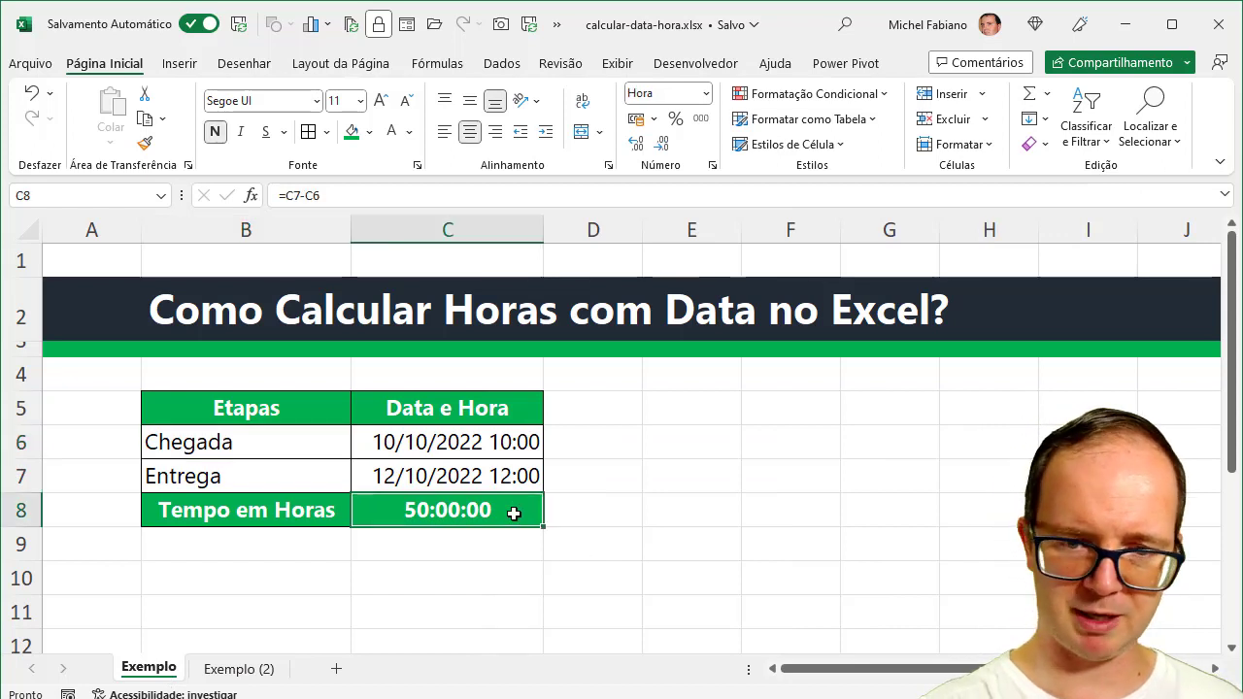
key("Delete")
left_click(706, 93)
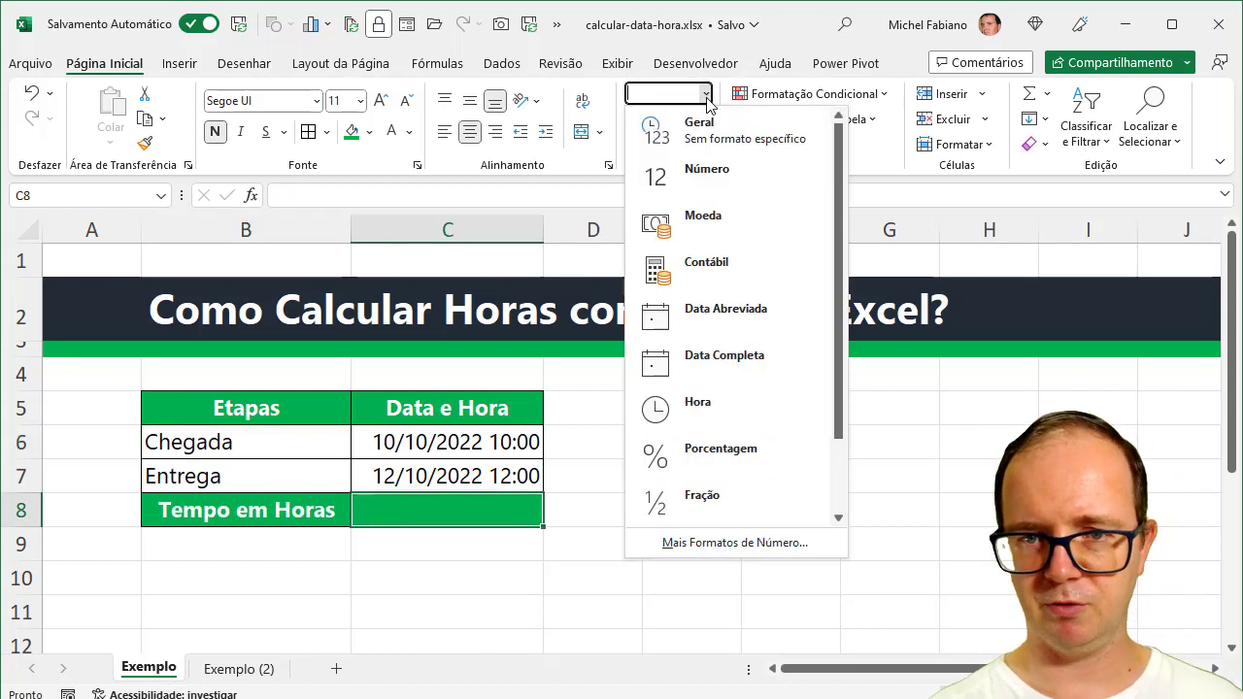
left_click(708, 146)
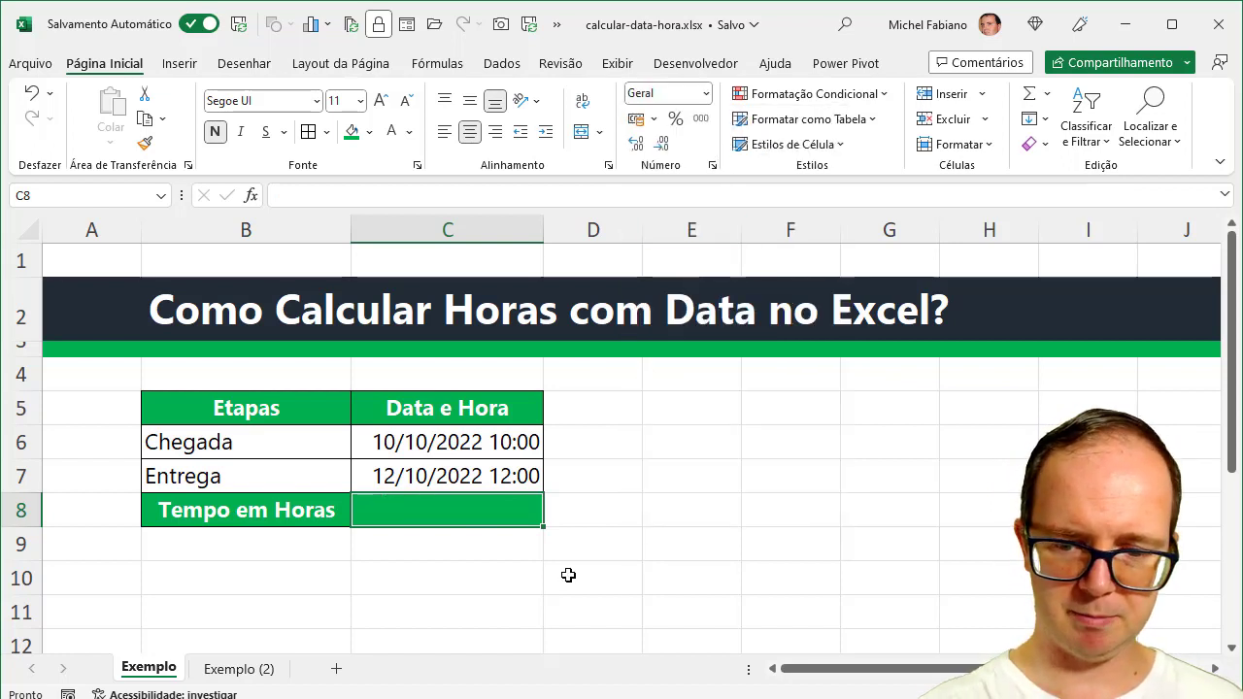
- Enter the formula =C7-C6 in C8 so it shows 2,083333333
type("=")
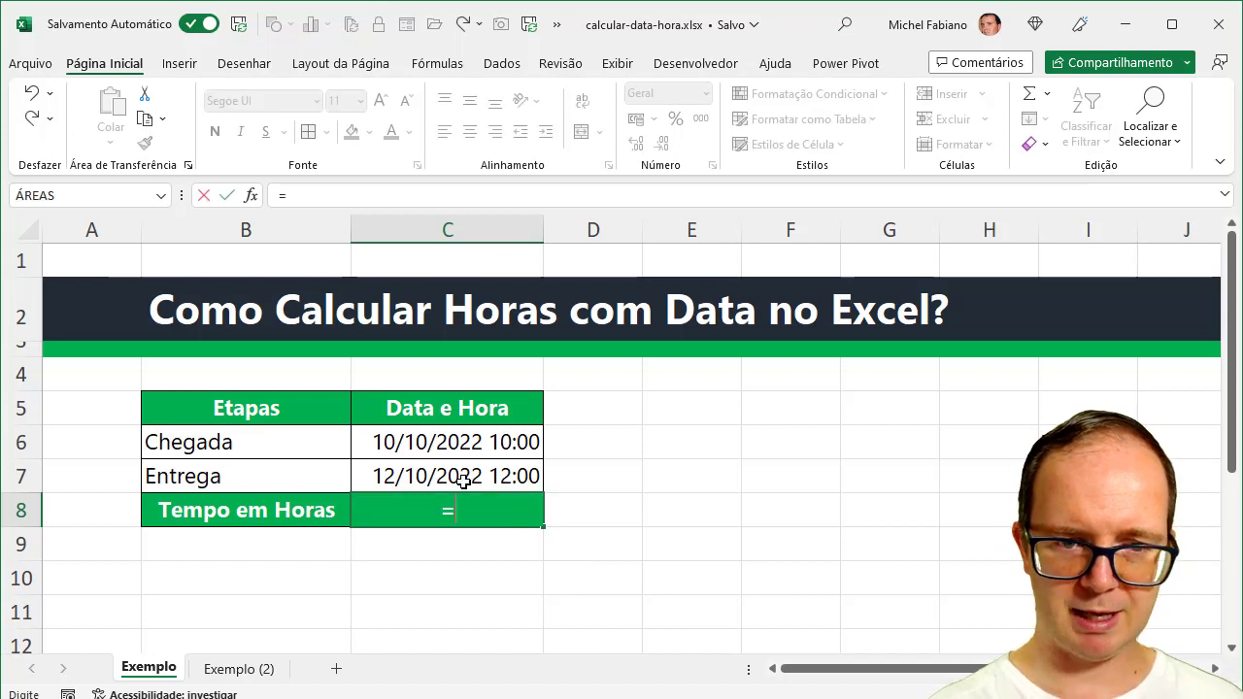
left_click(464, 482)
type("-")
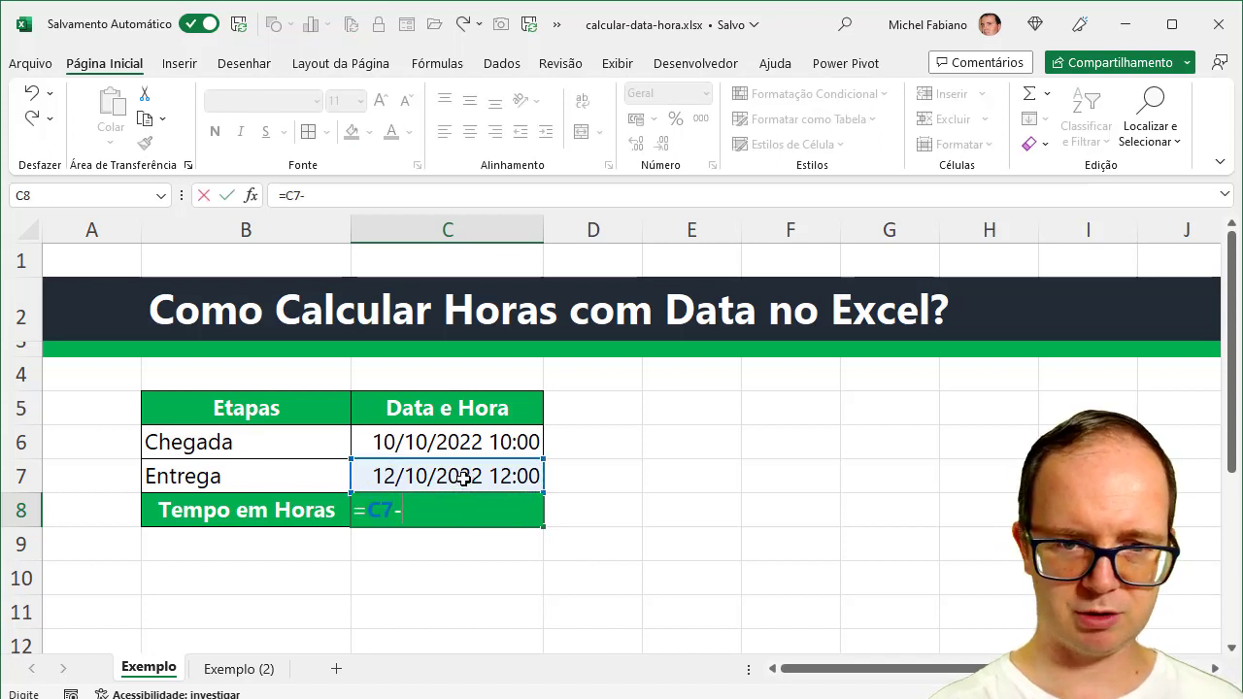
left_click(455, 442)
key("Return")
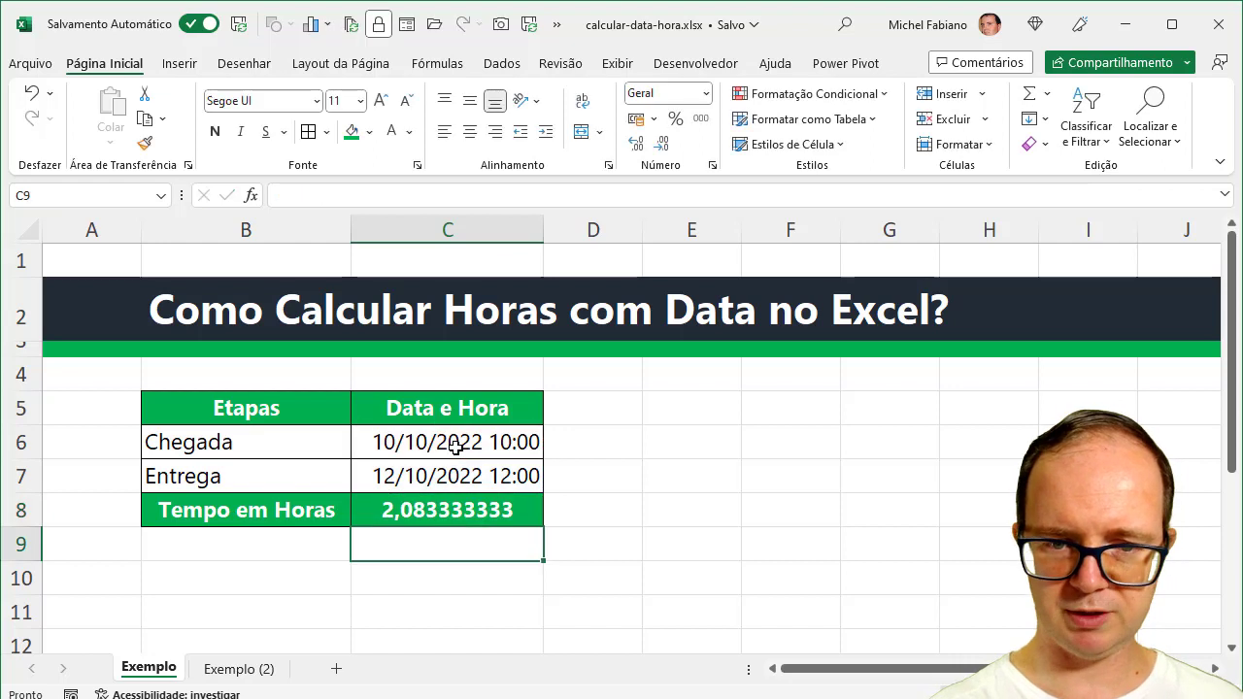
left_click(453, 509)
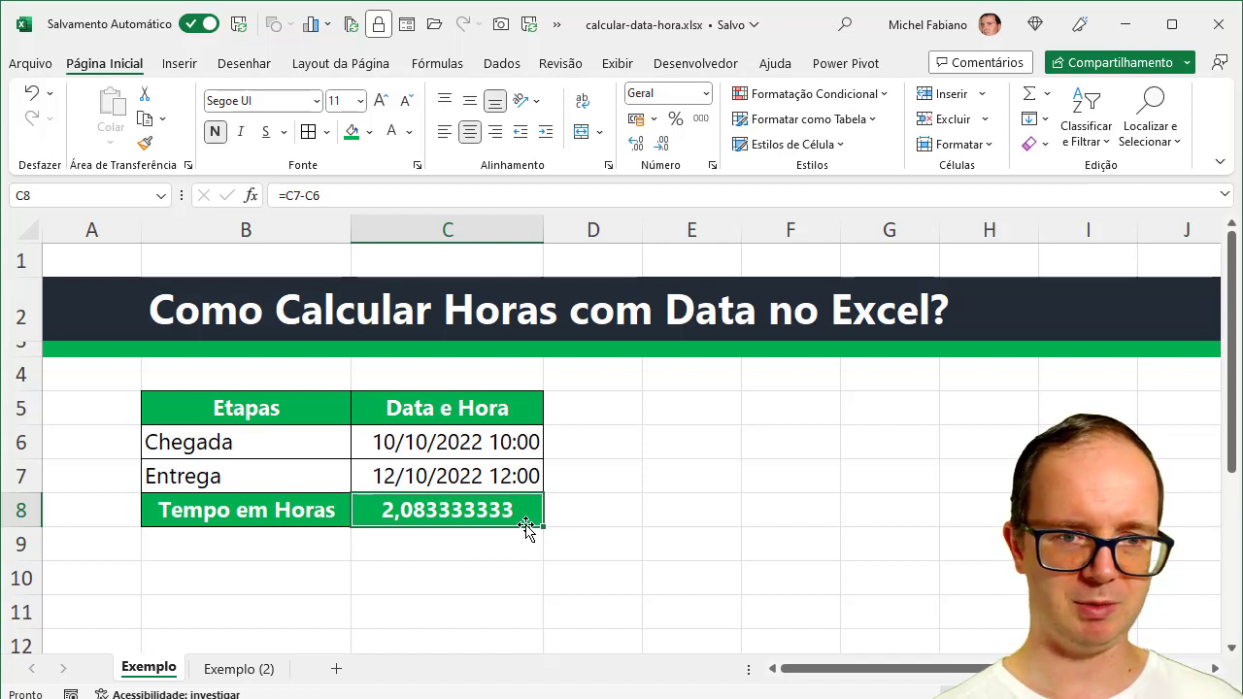
- Give C8 the Hora format 37:30:55 so the result displays 50:00:00
key("ctrl+1")
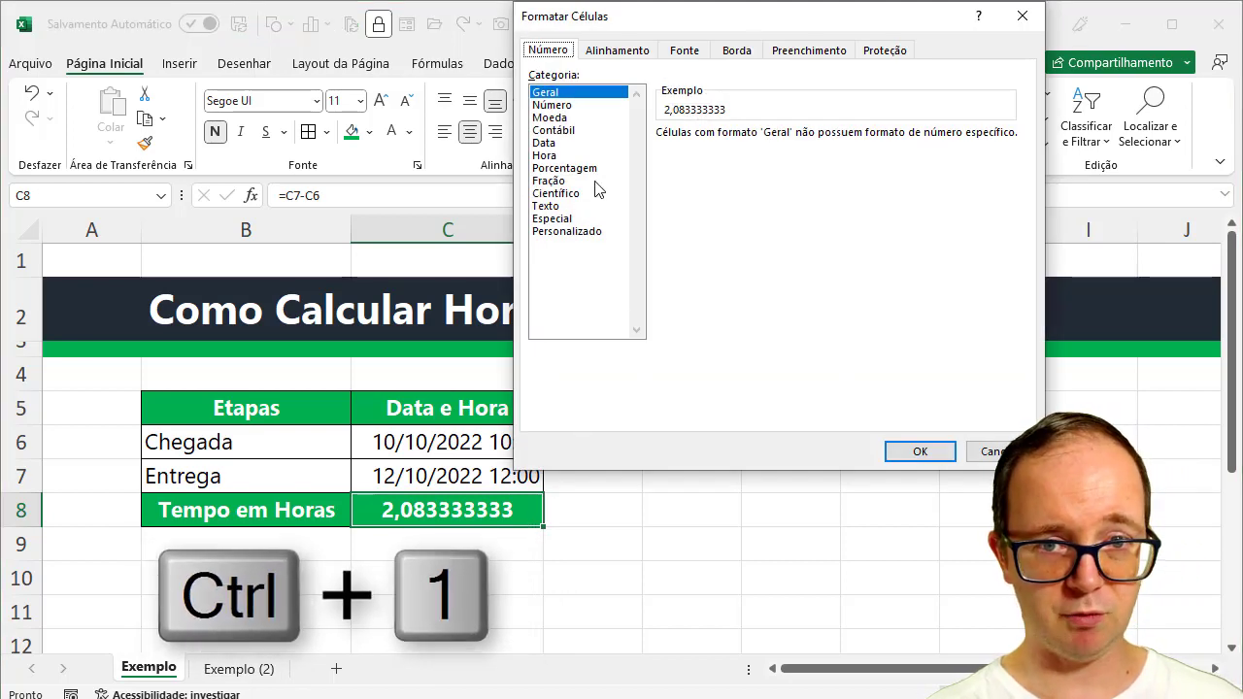
left_click(551, 157)
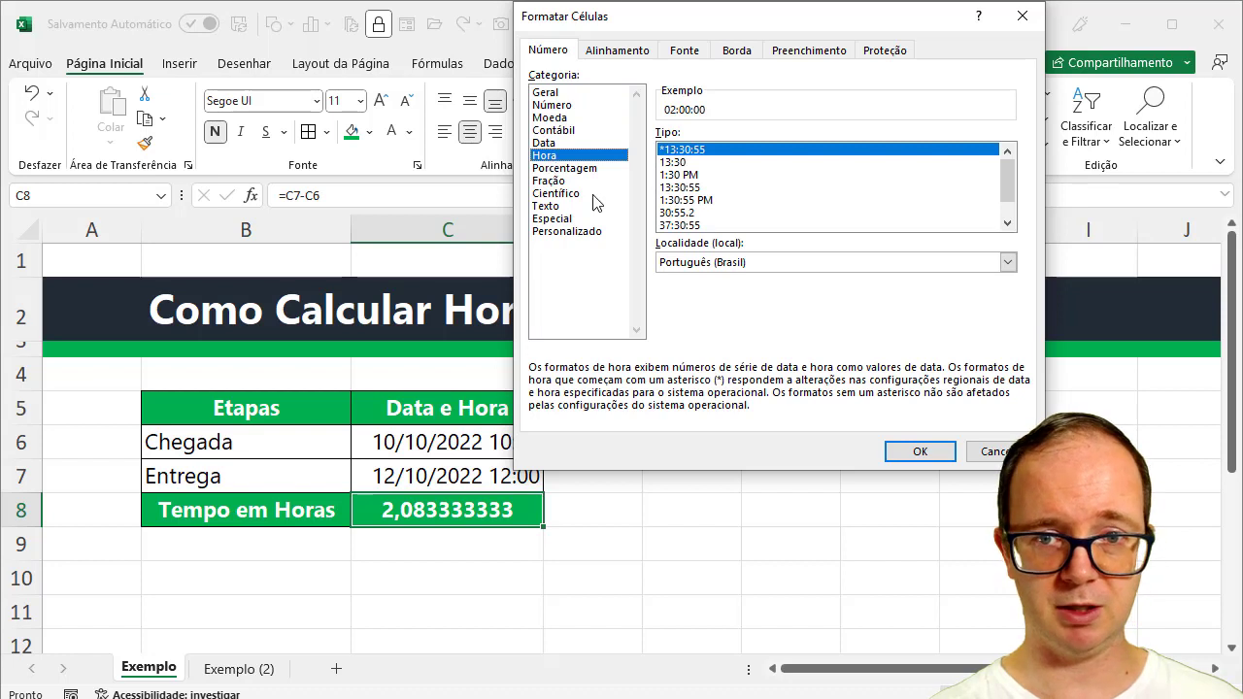
left_click(681, 225)
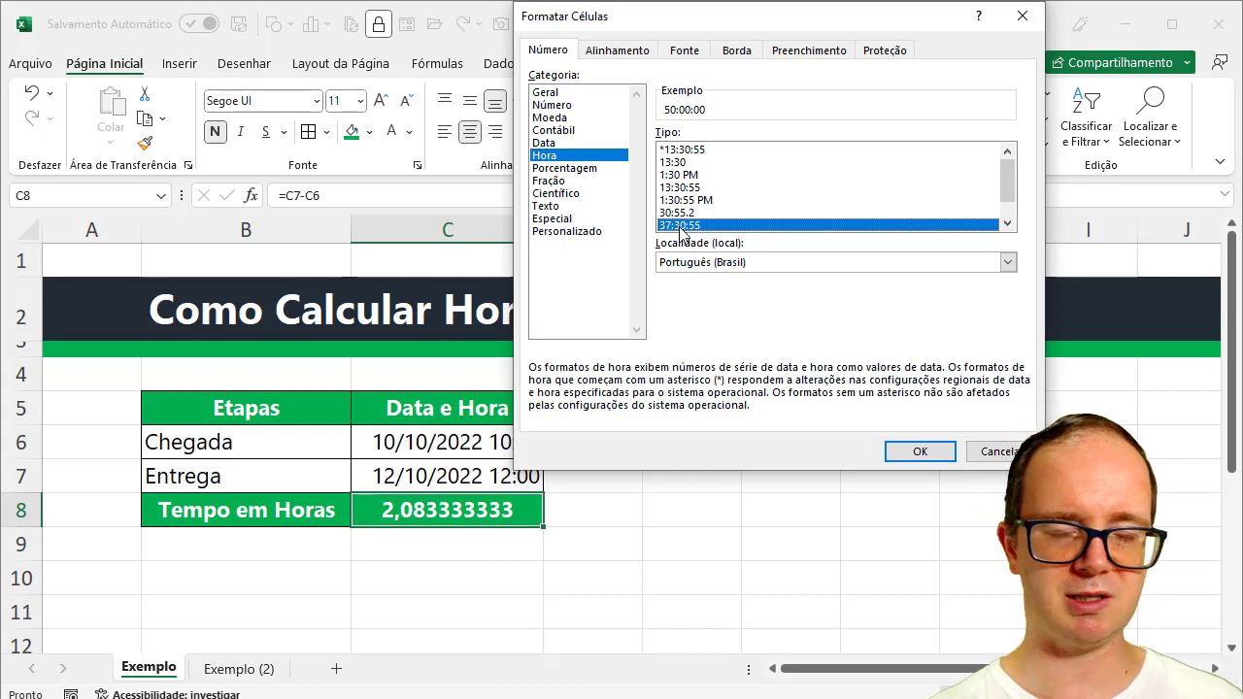
left_click(939, 454)
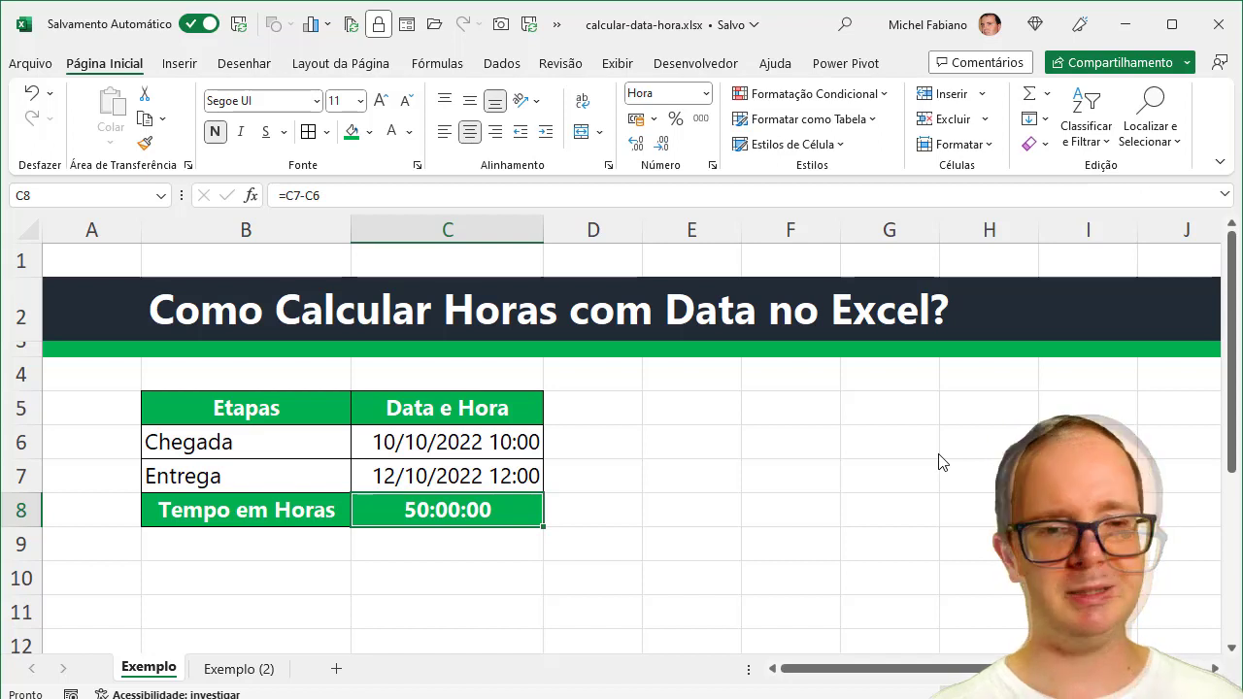
- On Exemplo (2), clear the result in D8 and reset it to General format
left_click(241, 669)
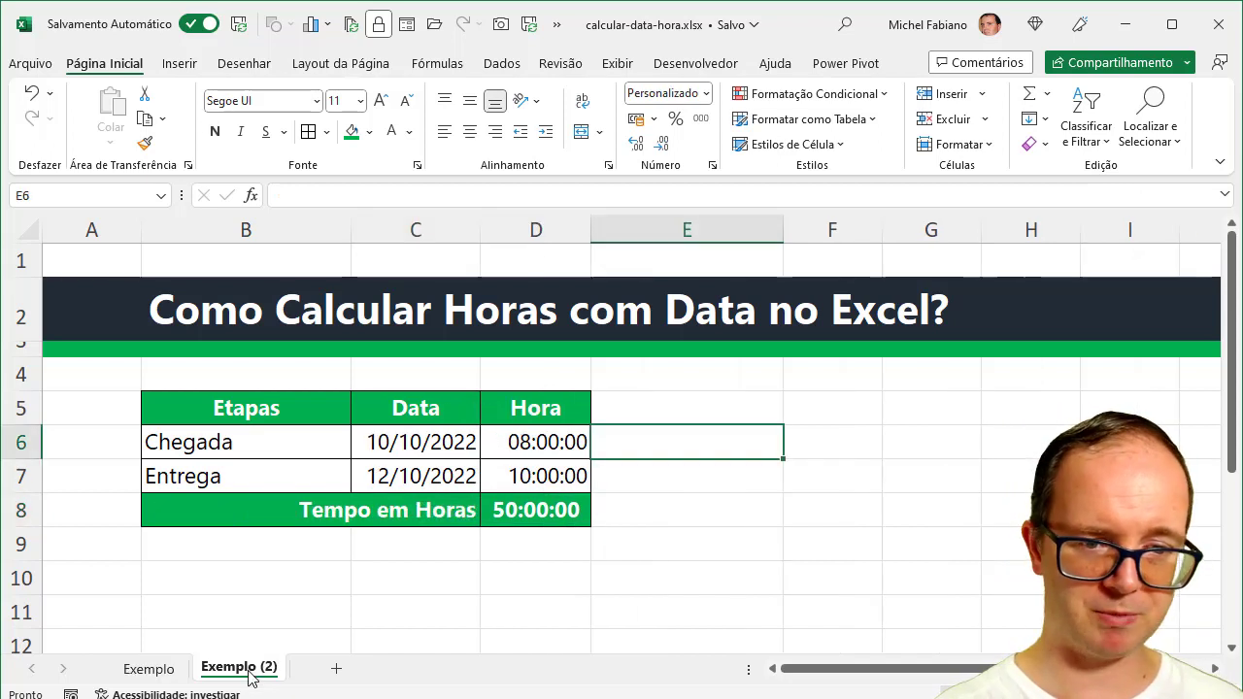
left_click(558, 512)
key("Delete")
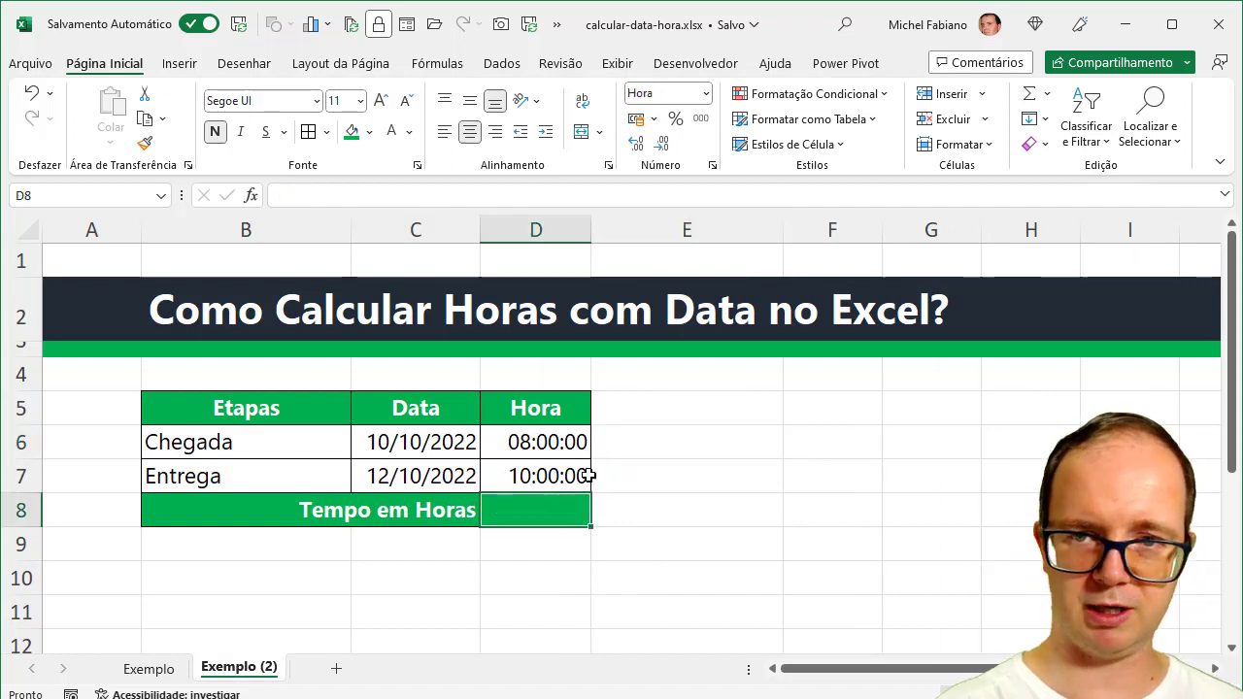
left_click(706, 93)
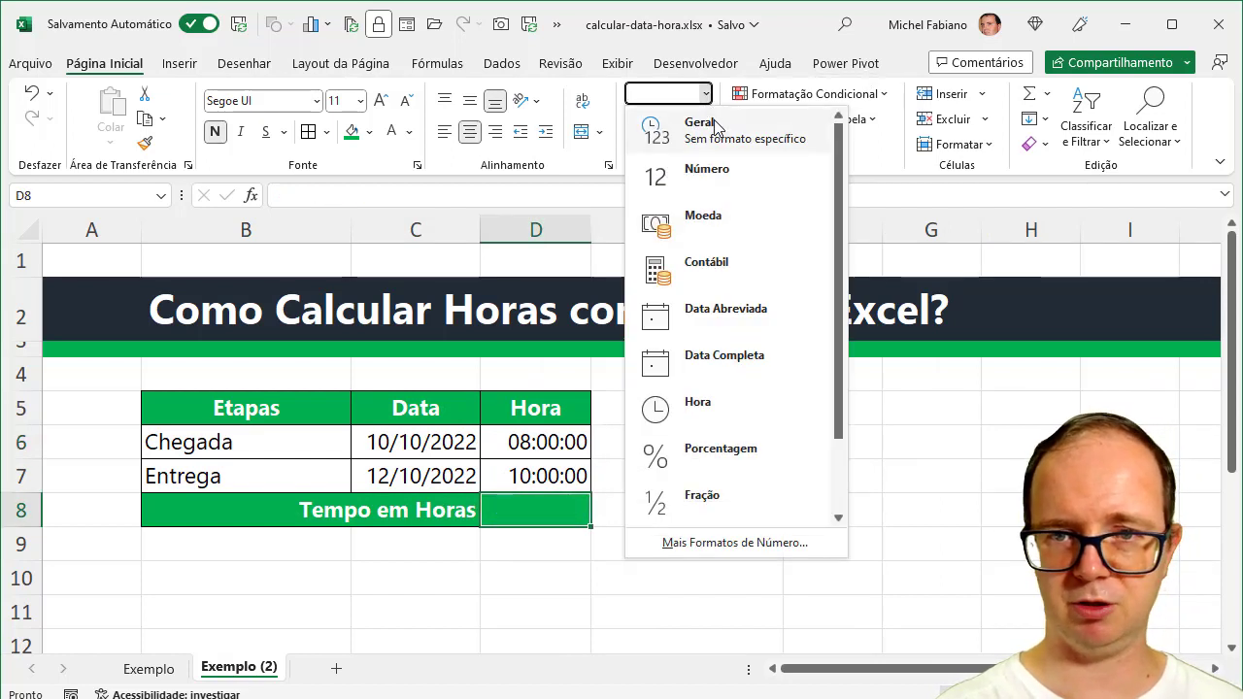
left_click(716, 125)
left_click(672, 405)
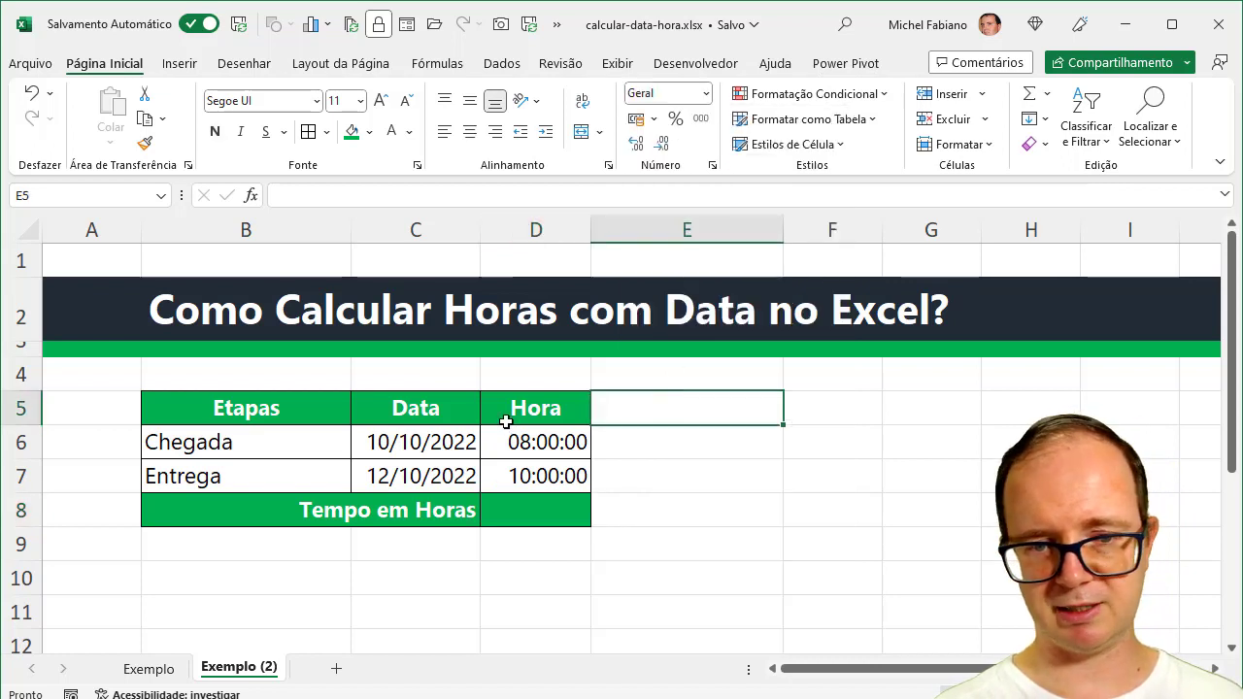
- Review the arrival and delivery date and time cells C6, D6, C7, D7, then return to Exemplo
left_click(523, 510)
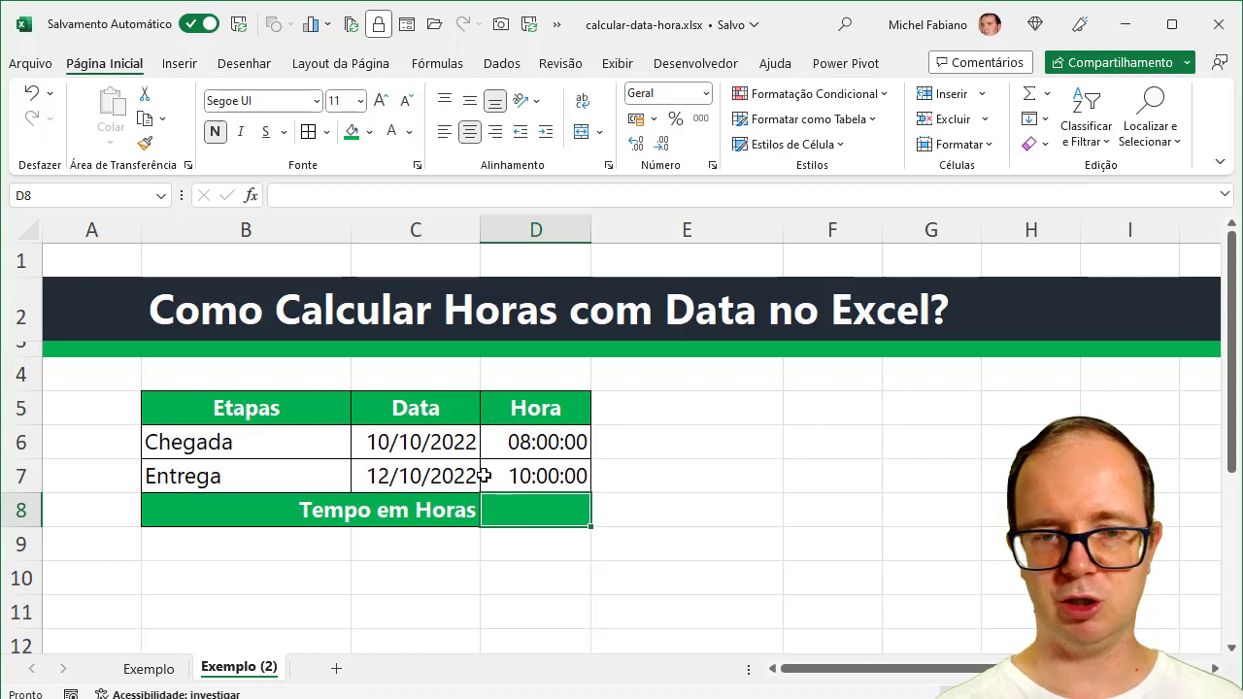
left_click(445, 444)
left_click(513, 443)
left_click(438, 477)
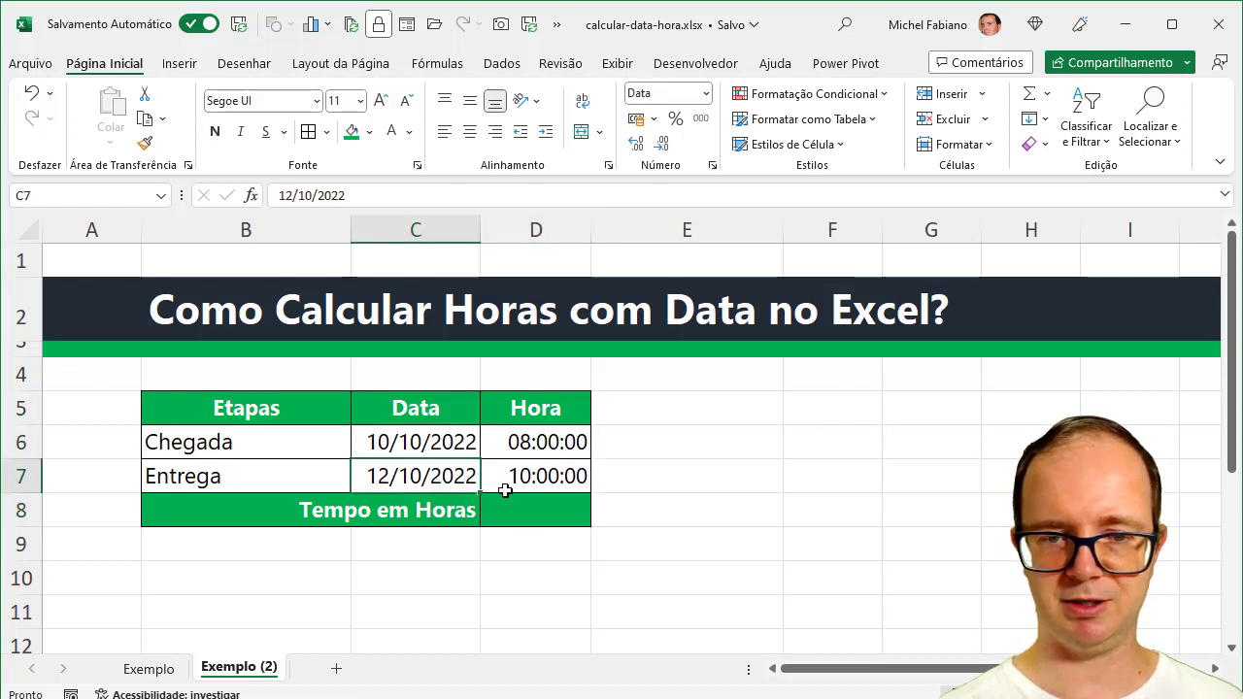
left_click(506, 489)
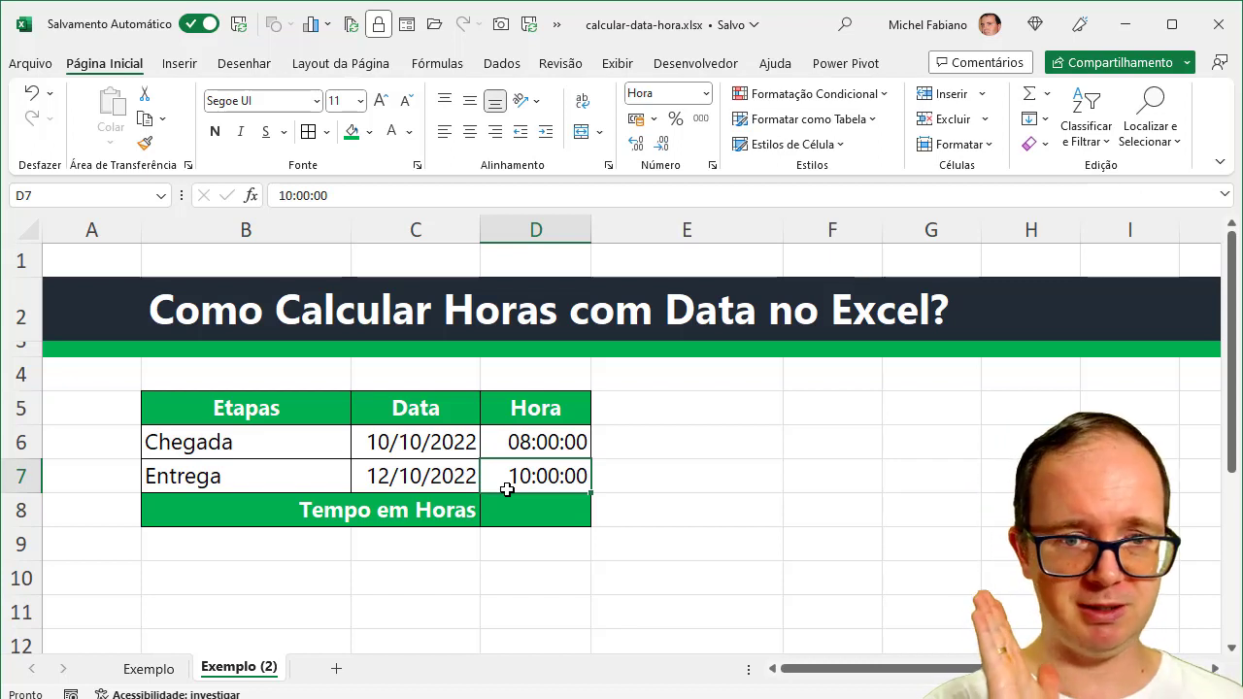
left_click(153, 670)
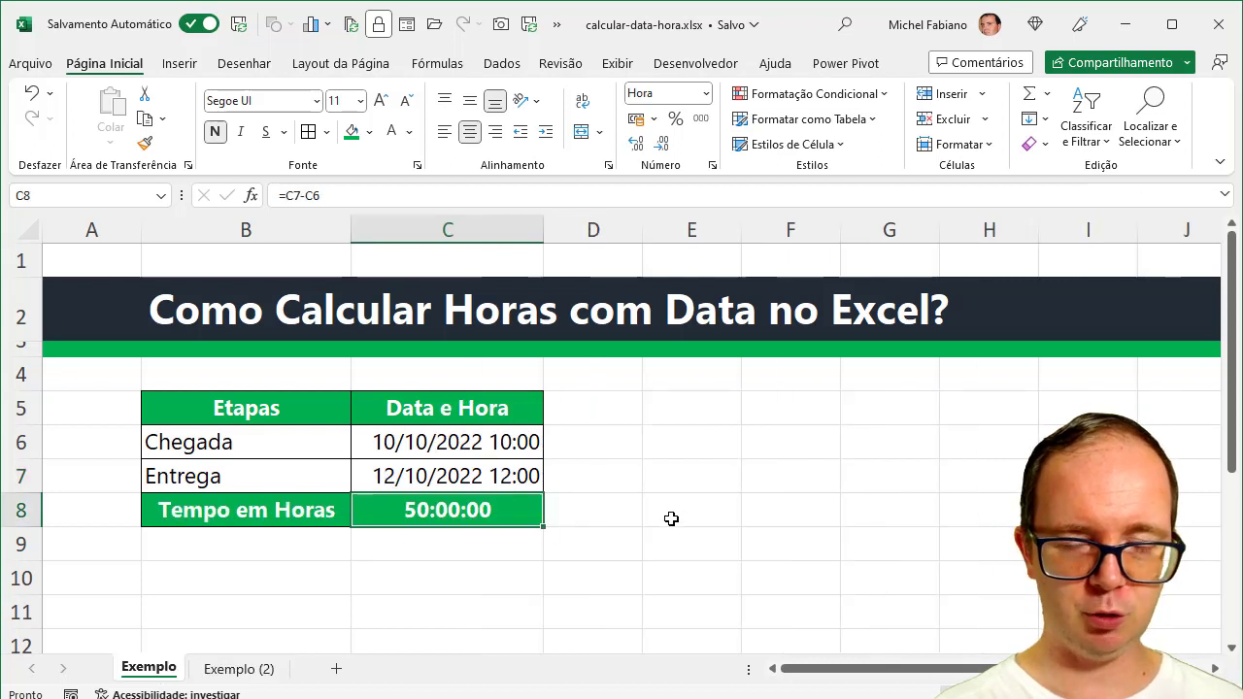
- Enter the sample number 2,005 in cell E5
left_click(676, 406)
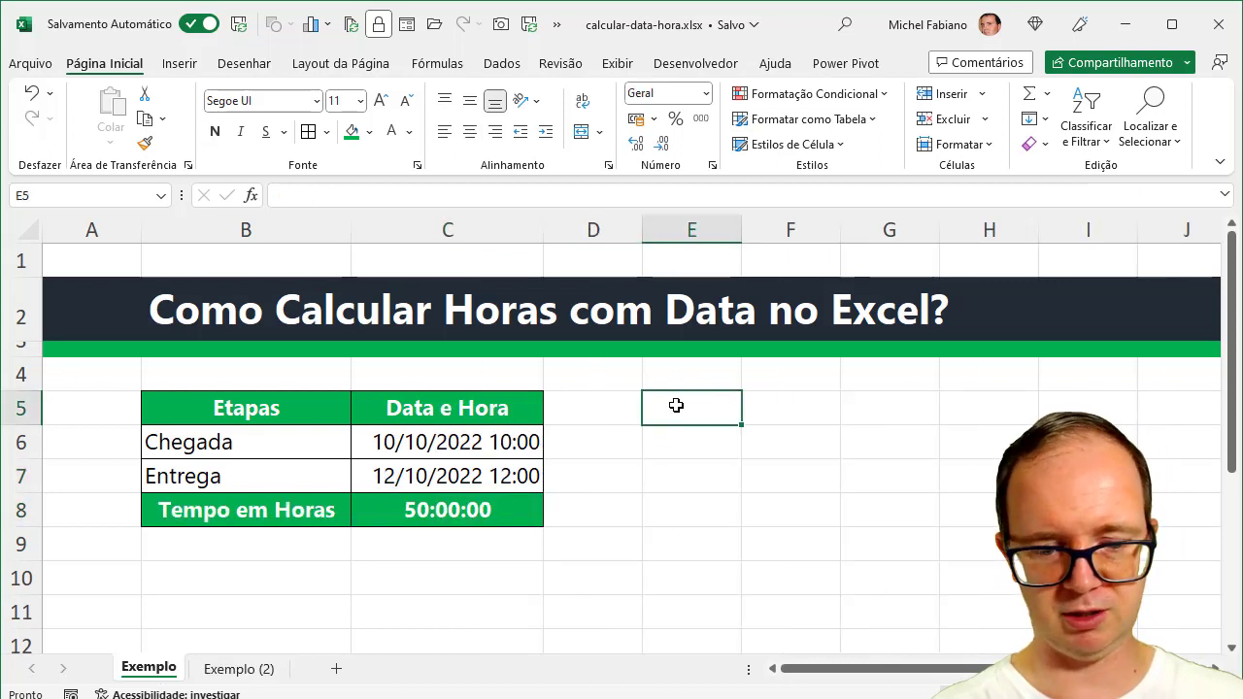
type("2,005")
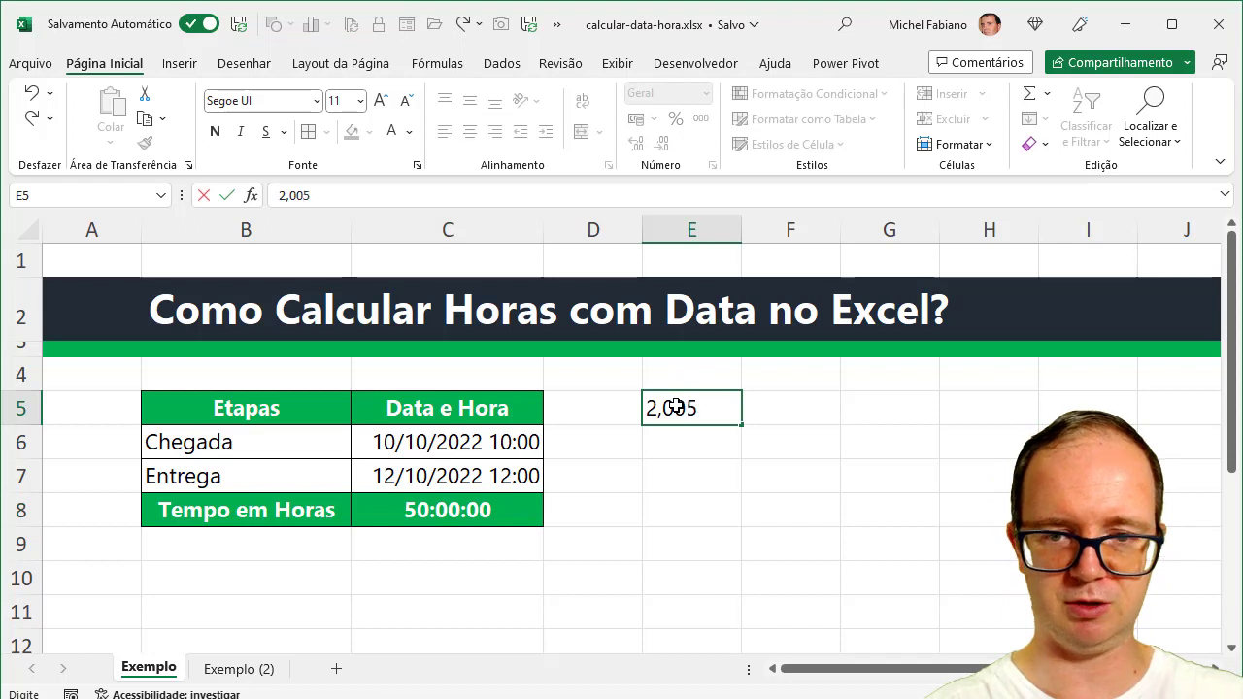
key("Return")
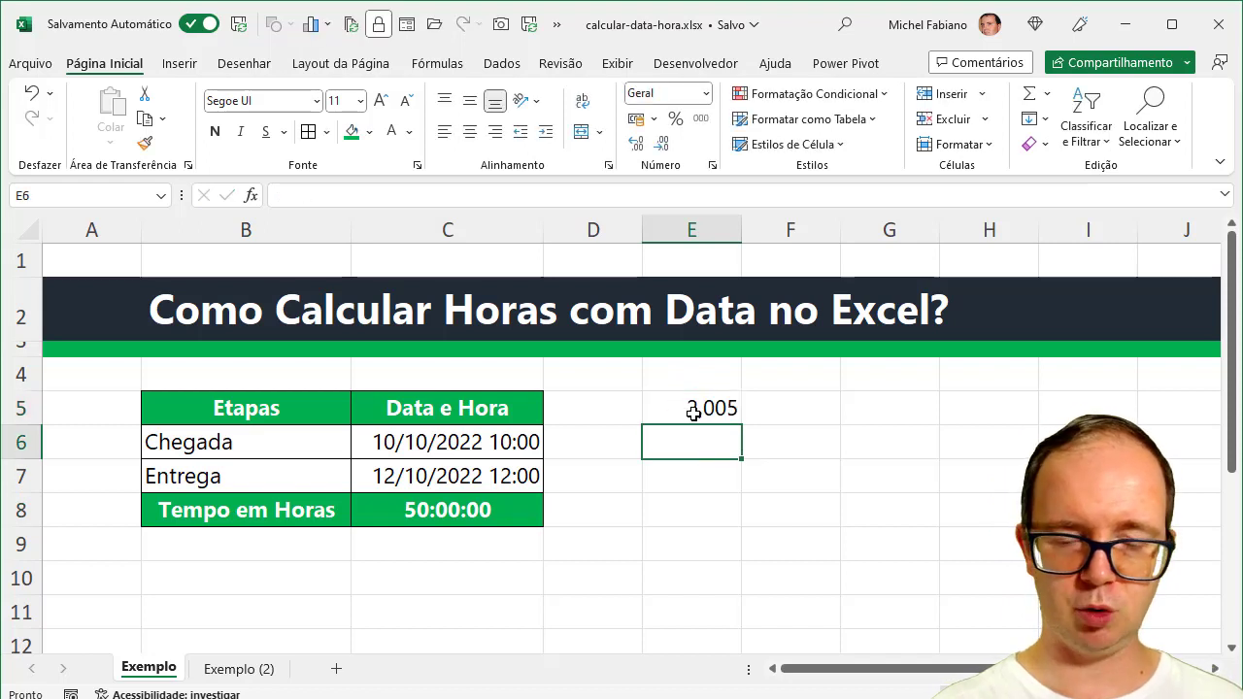
left_click(693, 413)
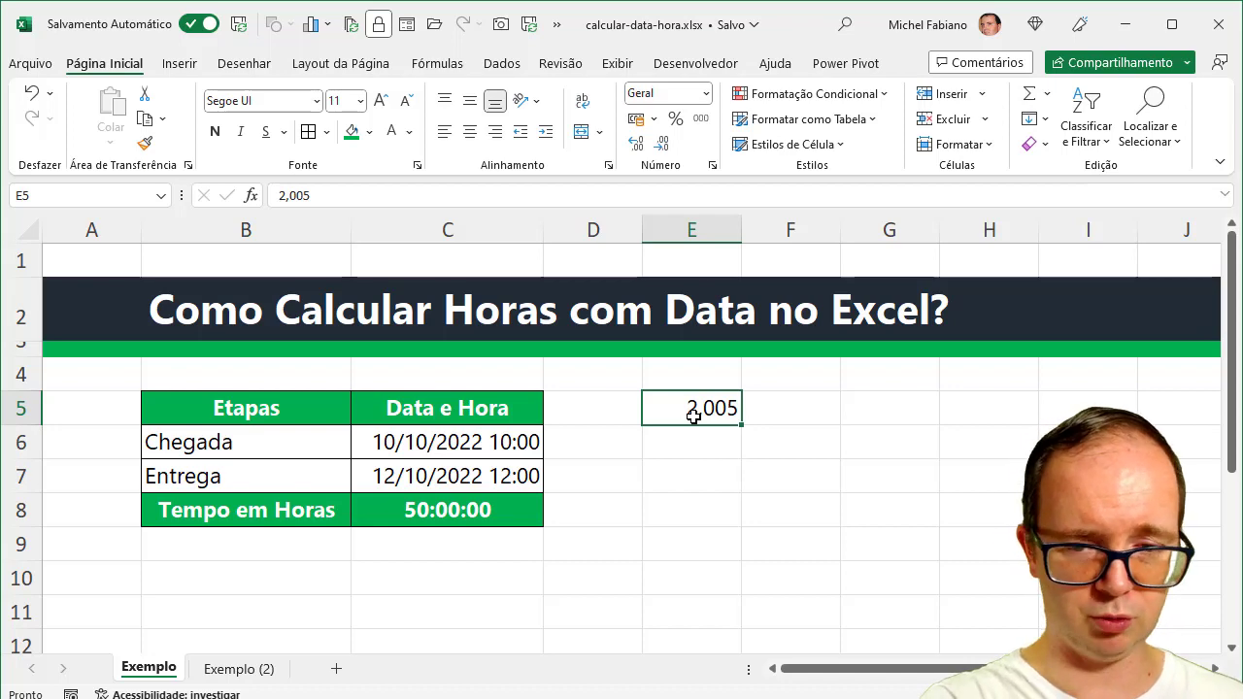
- Format E5 as Hora 37:30:55 so it shows 48:07:12, then go to Exemplo (2)
key("ctrl+1")
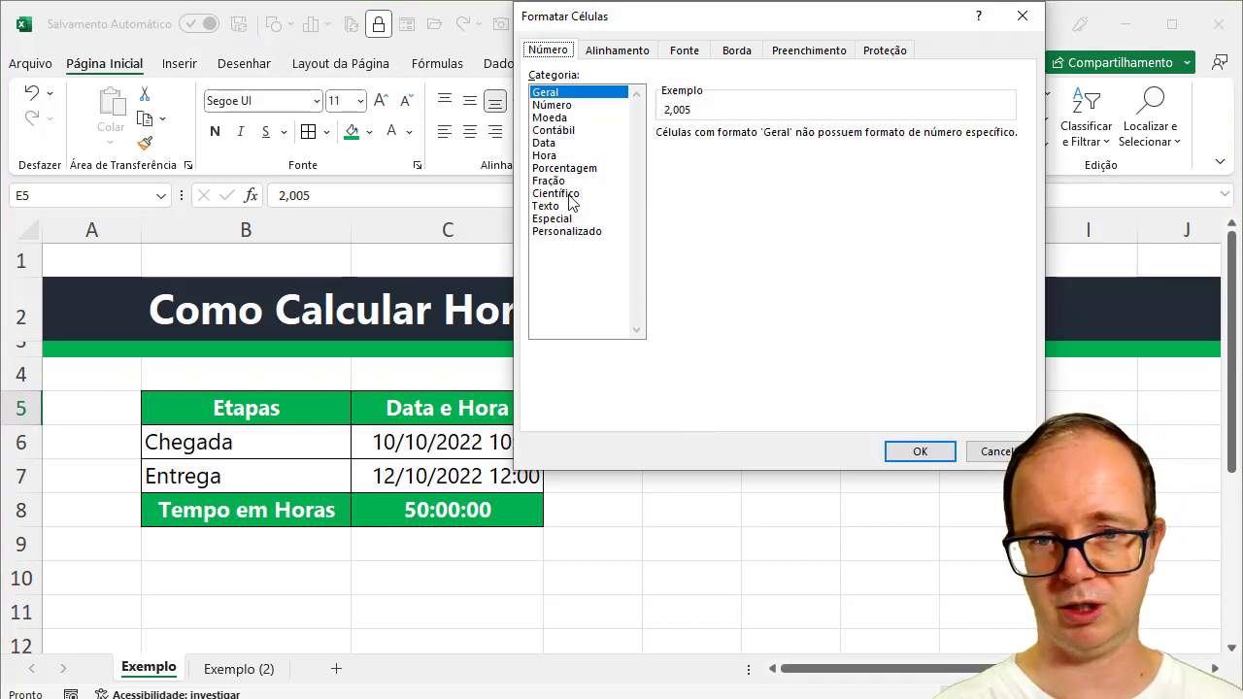
left_click(545, 157)
left_click(680, 226)
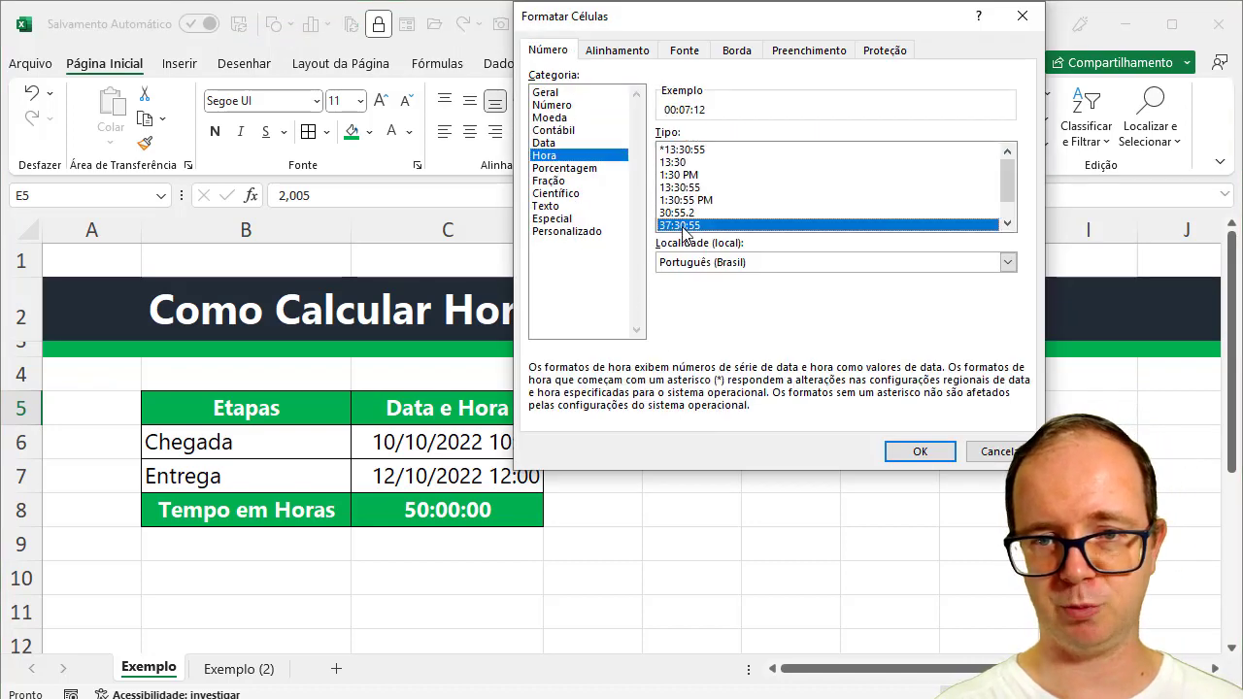
left_click(934, 455)
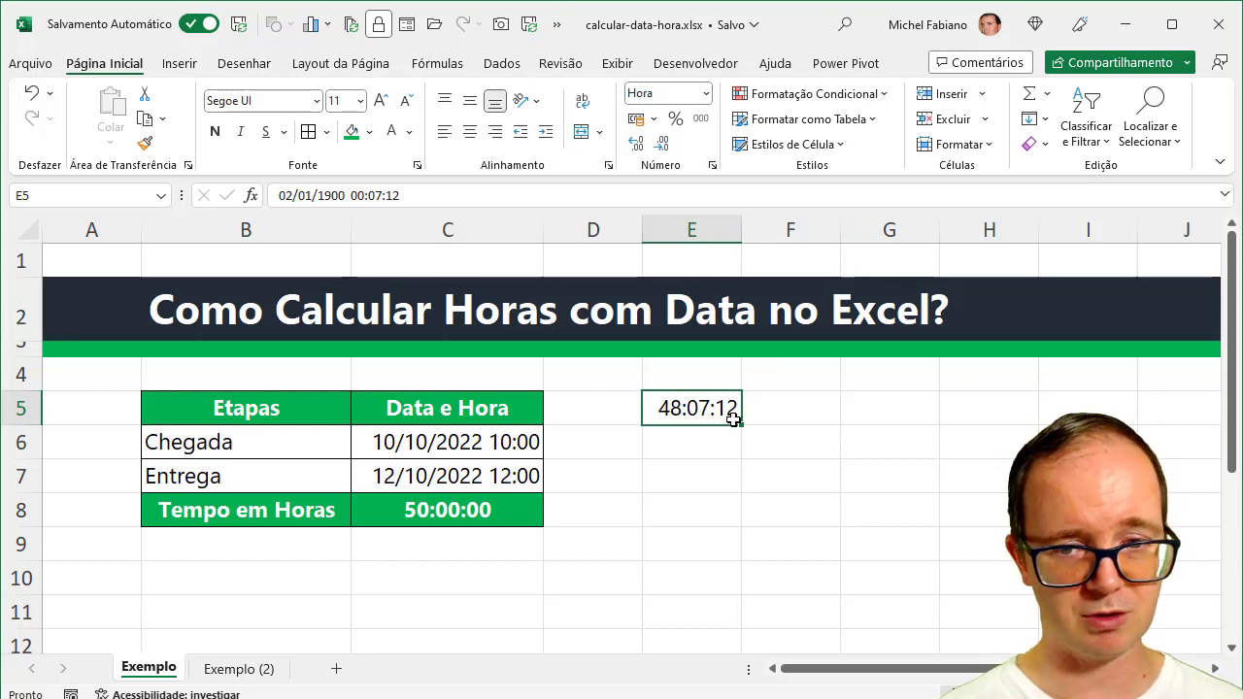
left_click(232, 670)
- Enter =(C7+D7)-(C6+D6) in D8, giving 2,083333 days
left_click(536, 513)
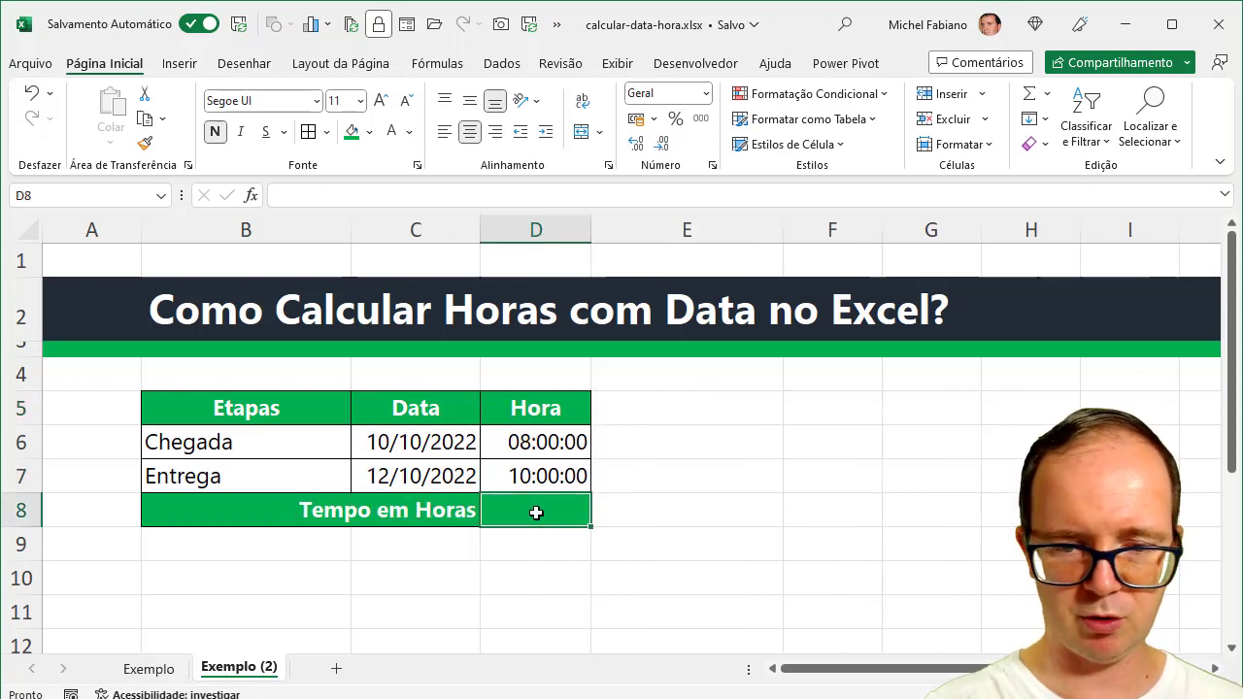
type("=(")
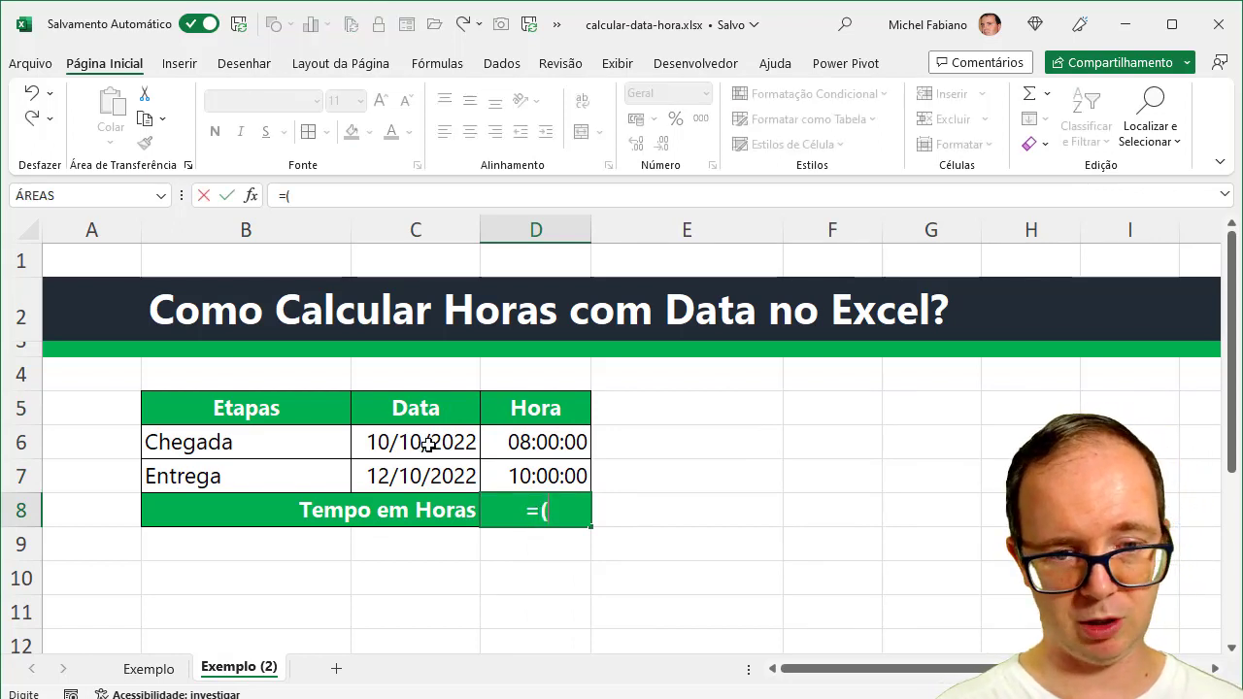
left_click(426, 479)
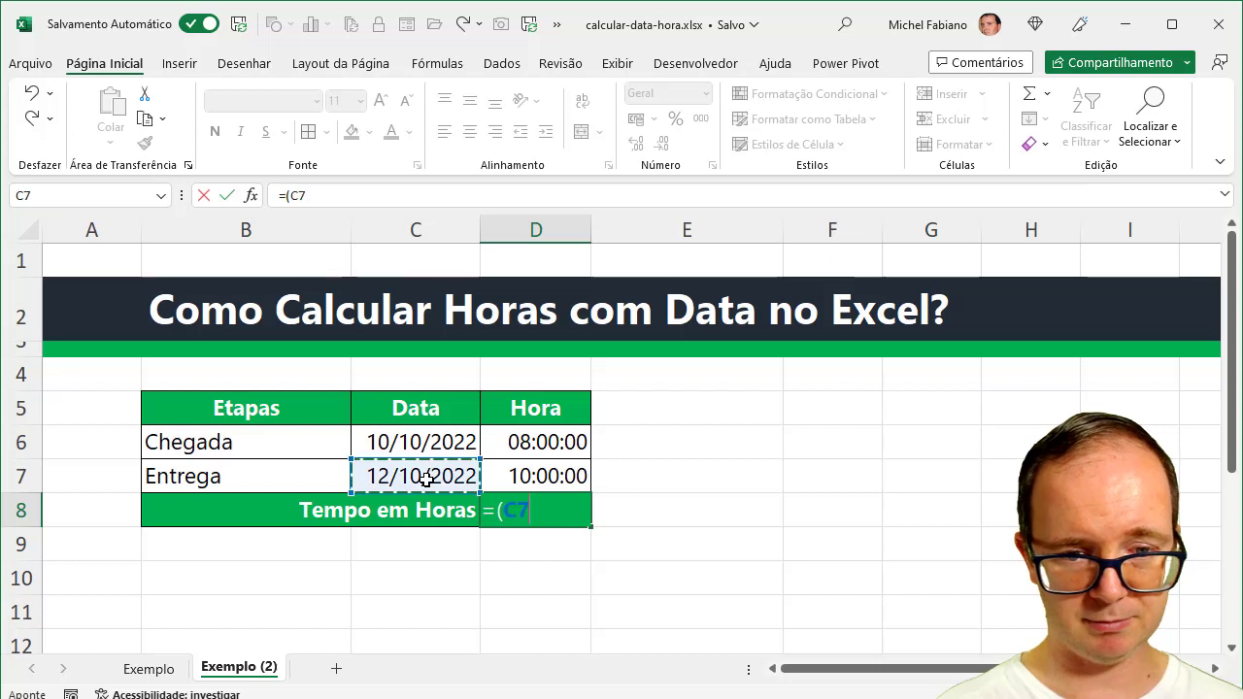
type("+")
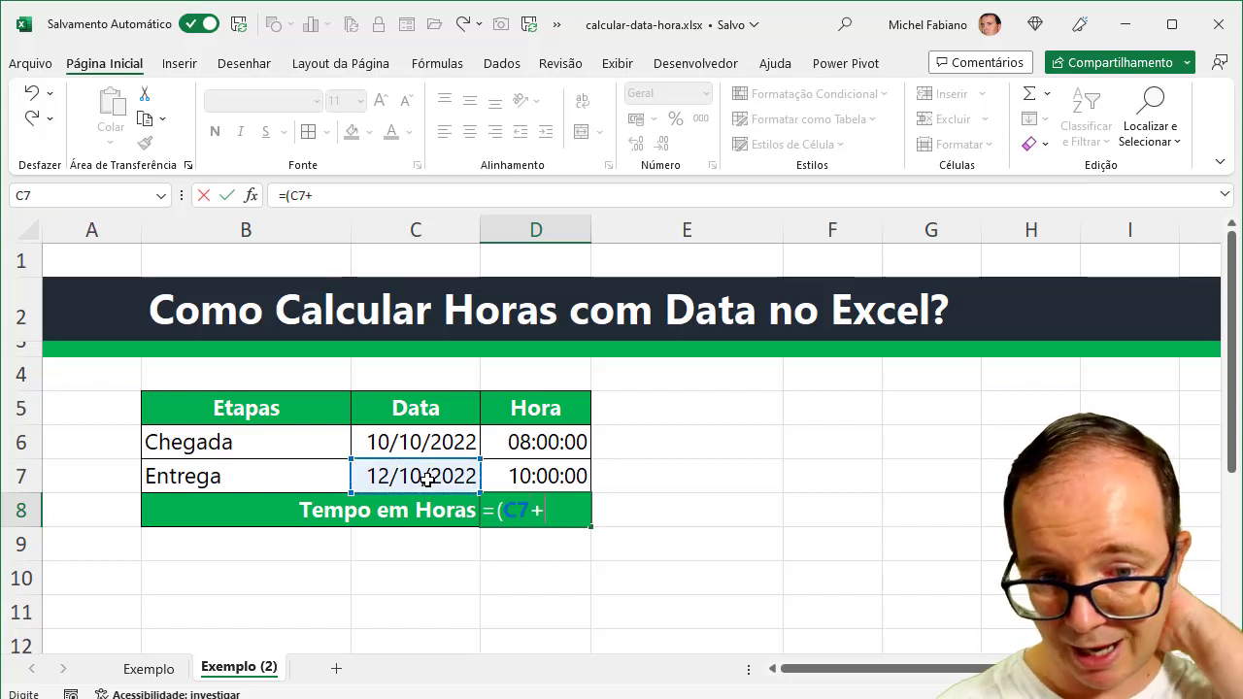
left_click(561, 476)
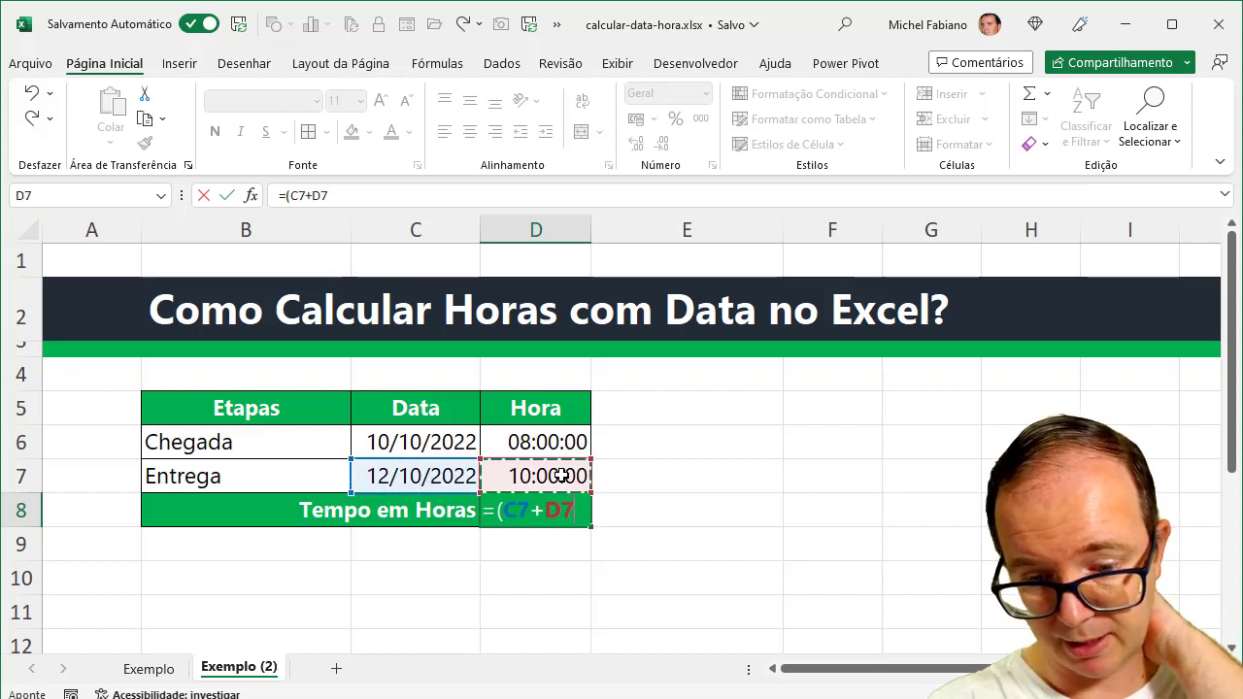
type(")")
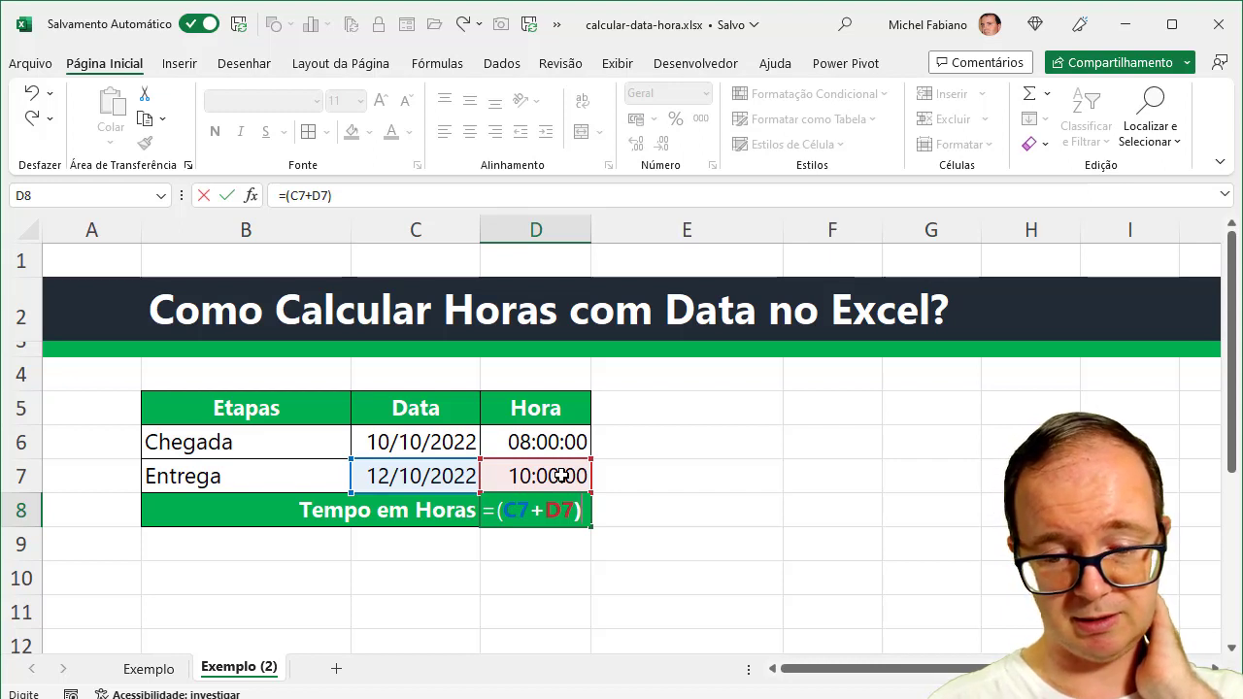
type("-(")
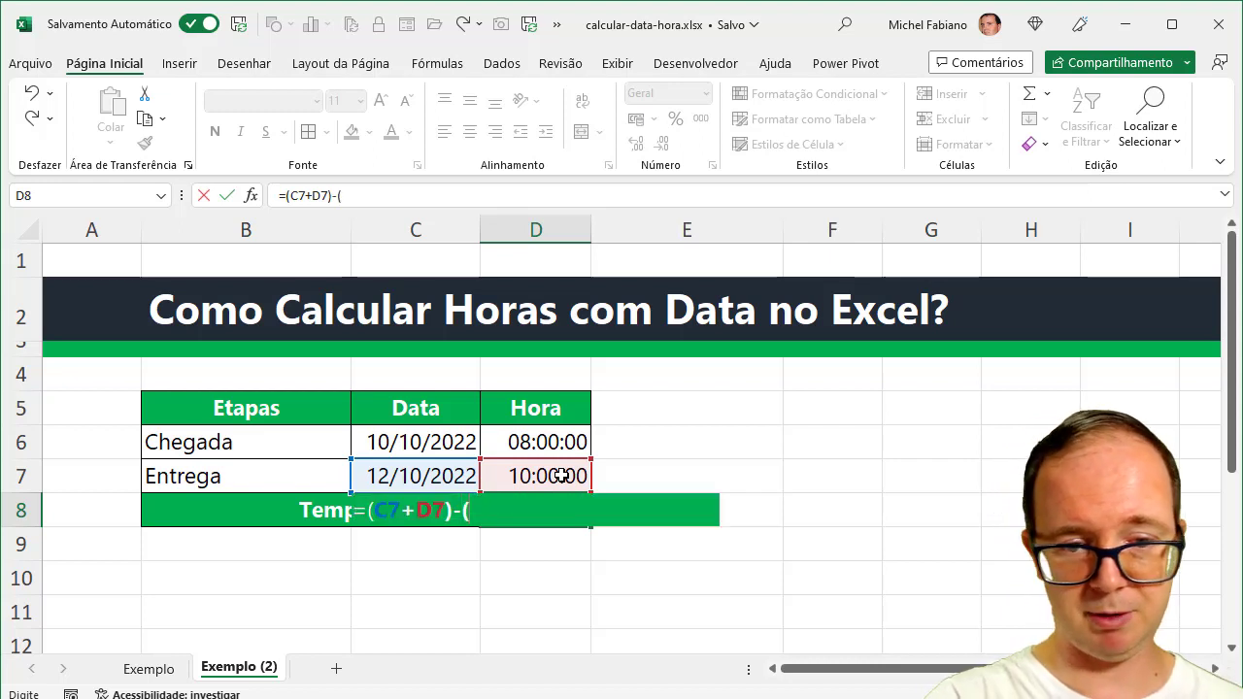
left_click(388, 443)
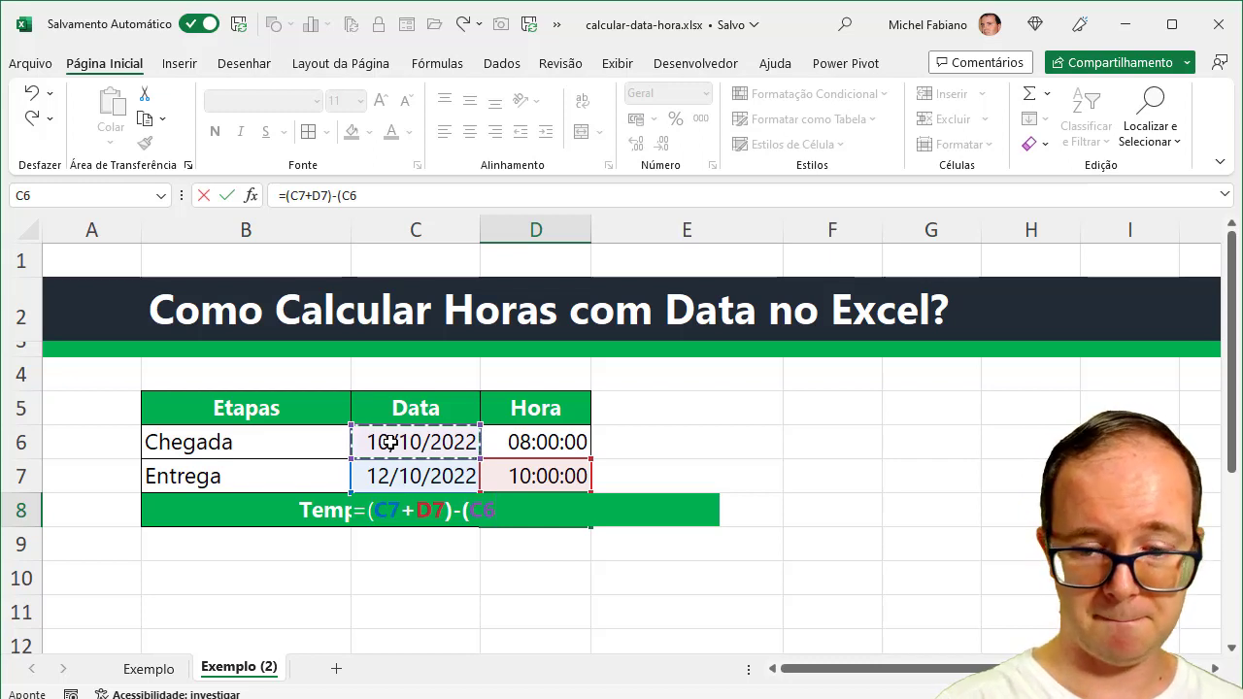
type("+")
left_click(519, 440)
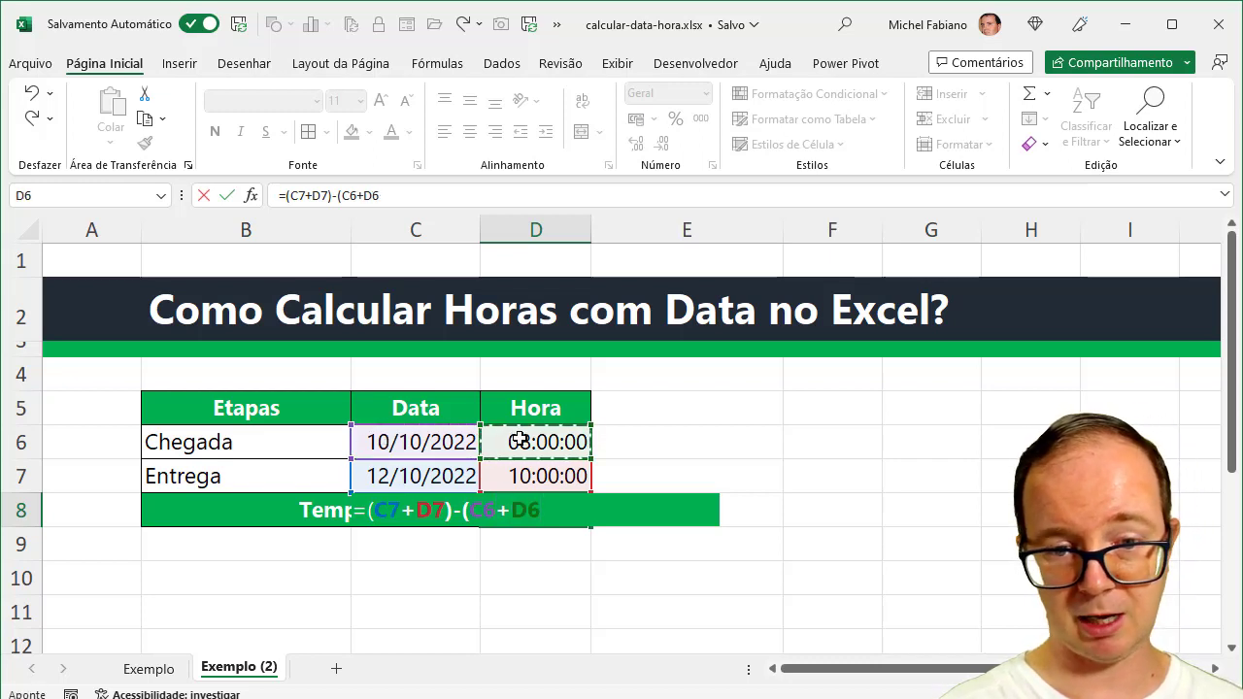
type(")")
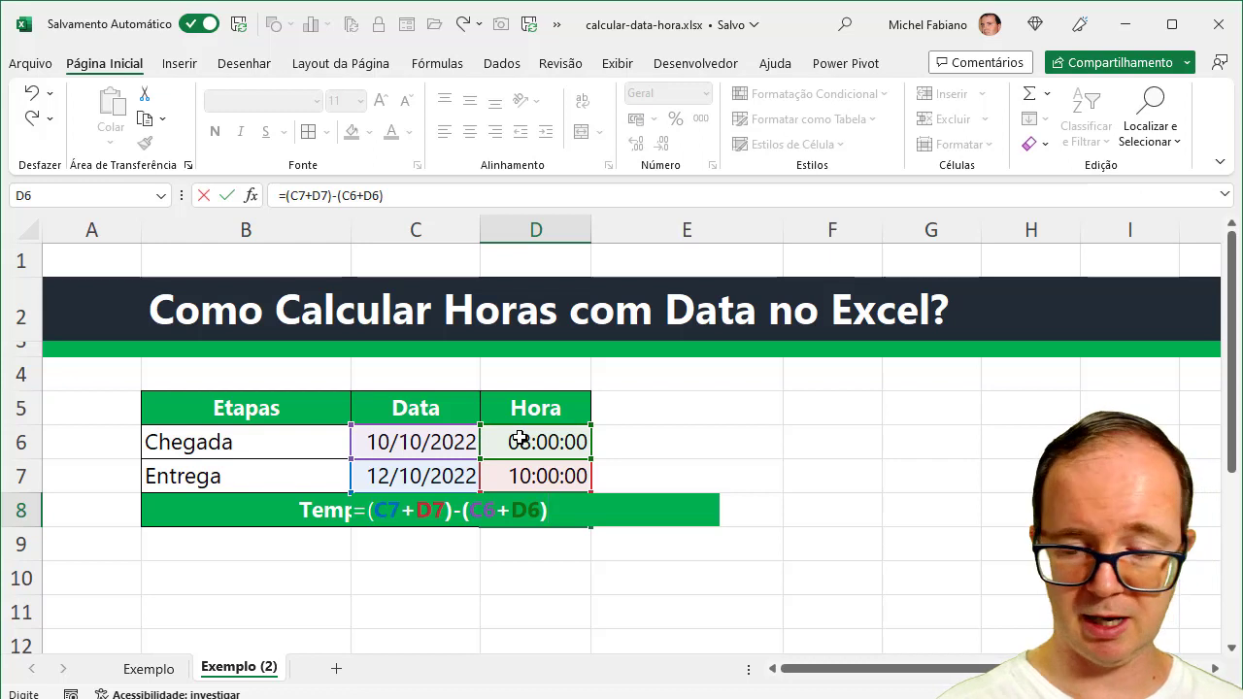
key("Return")
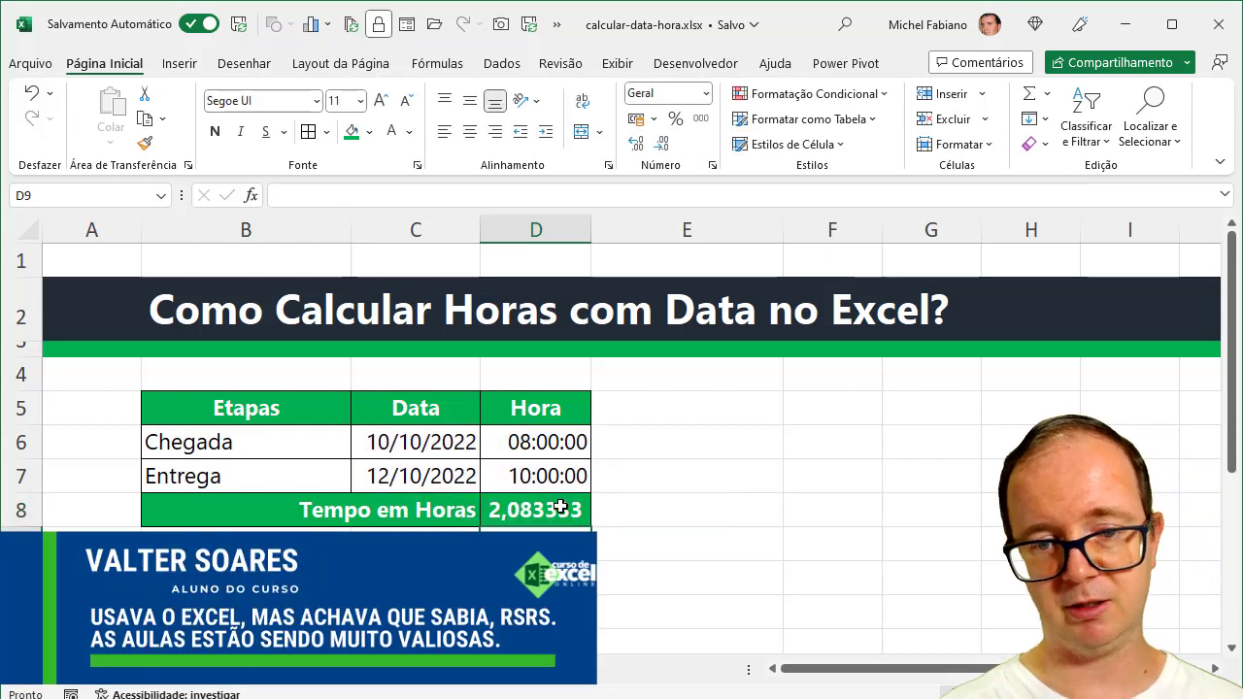
- Apply the Hora format 37:30:55 to D8 so it reads 50:00:00
left_click(560, 508)
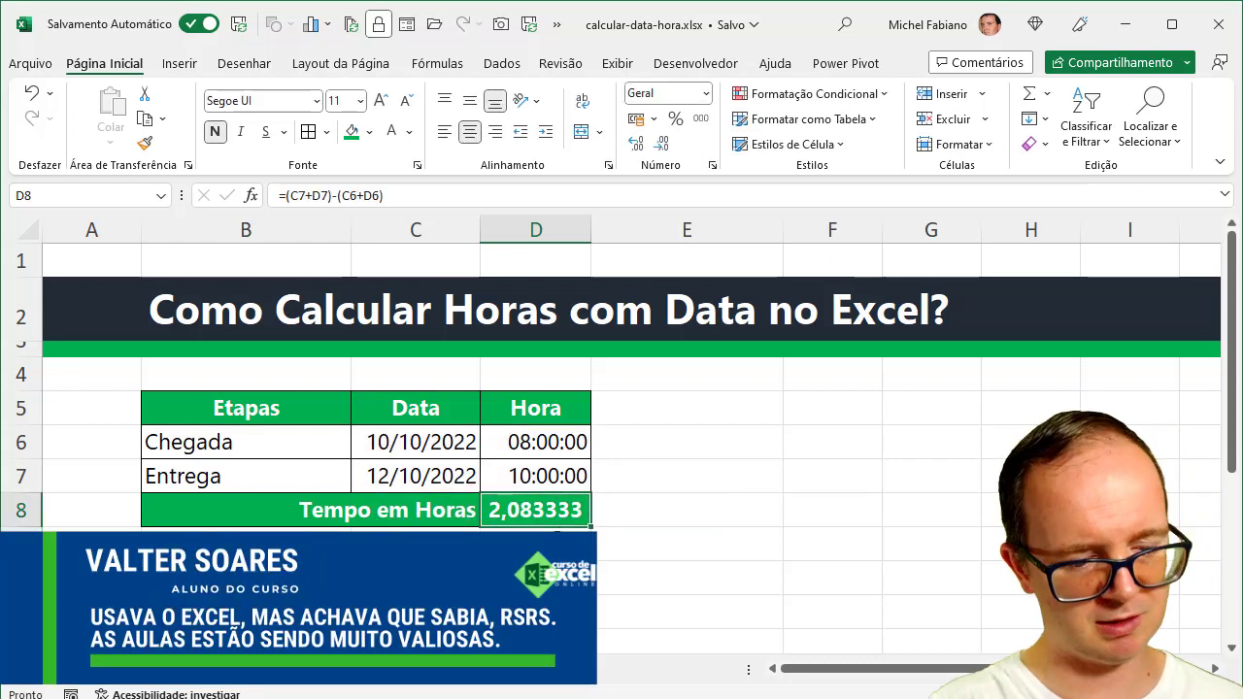
key("ctrl+1")
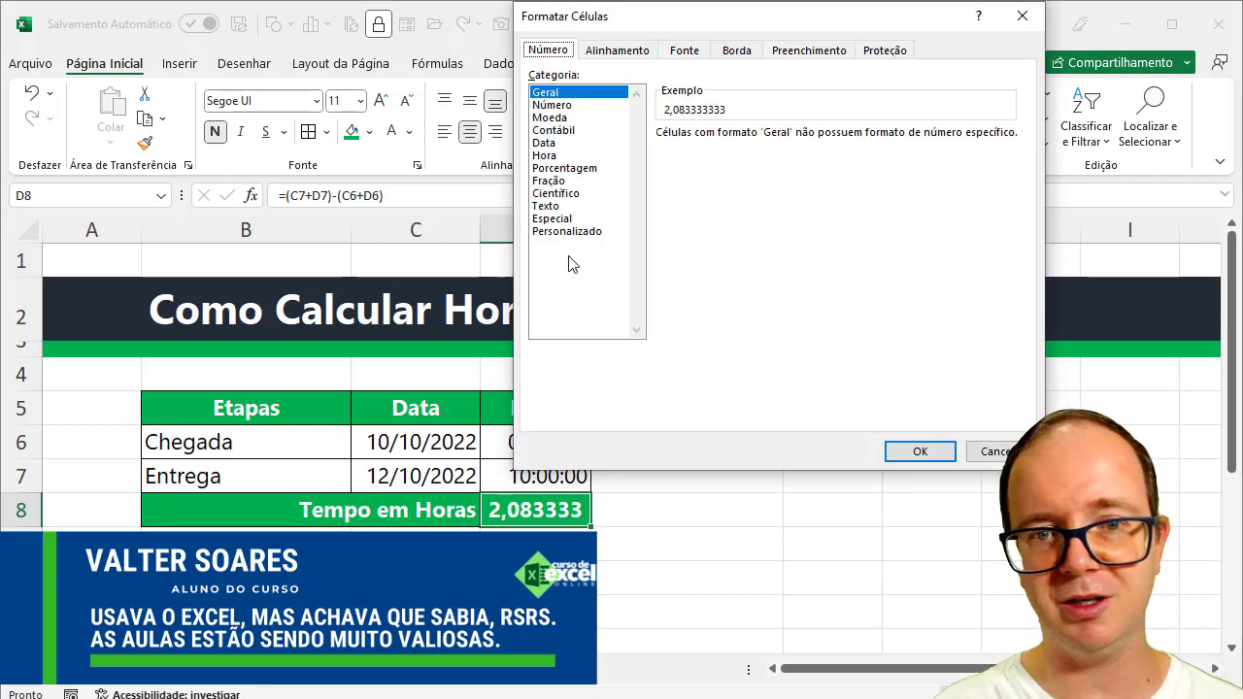
left_click(560, 157)
left_click(717, 225)
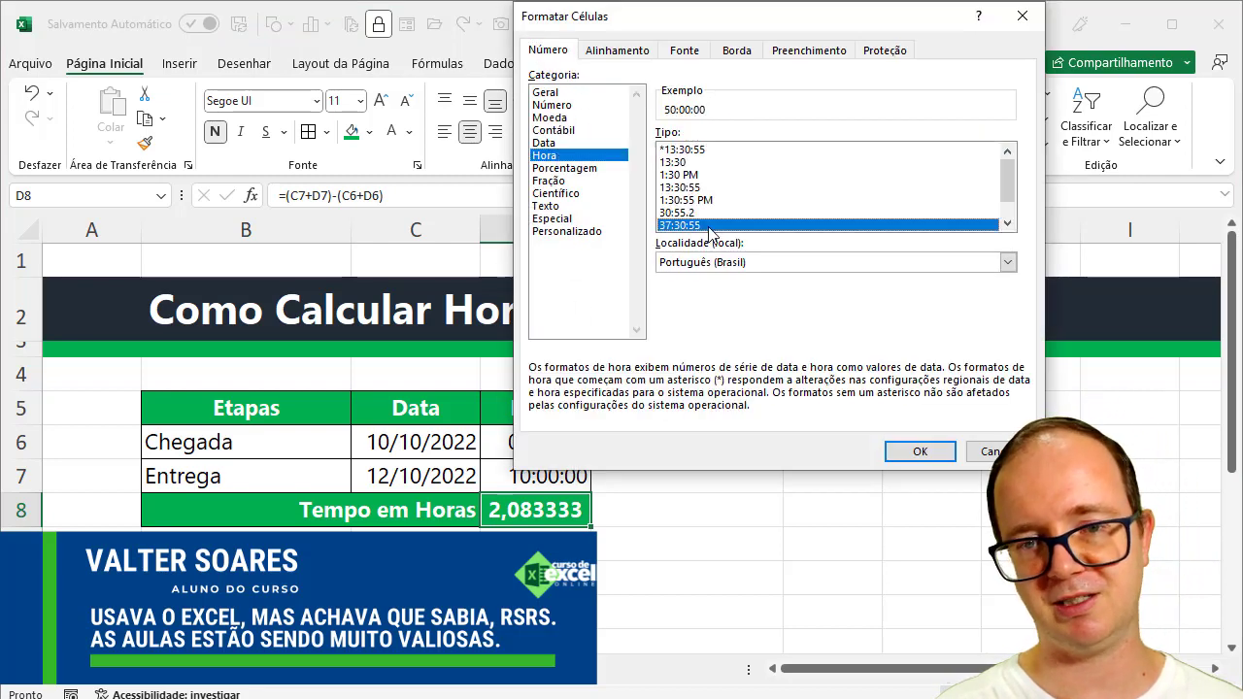
left_click(918, 451)
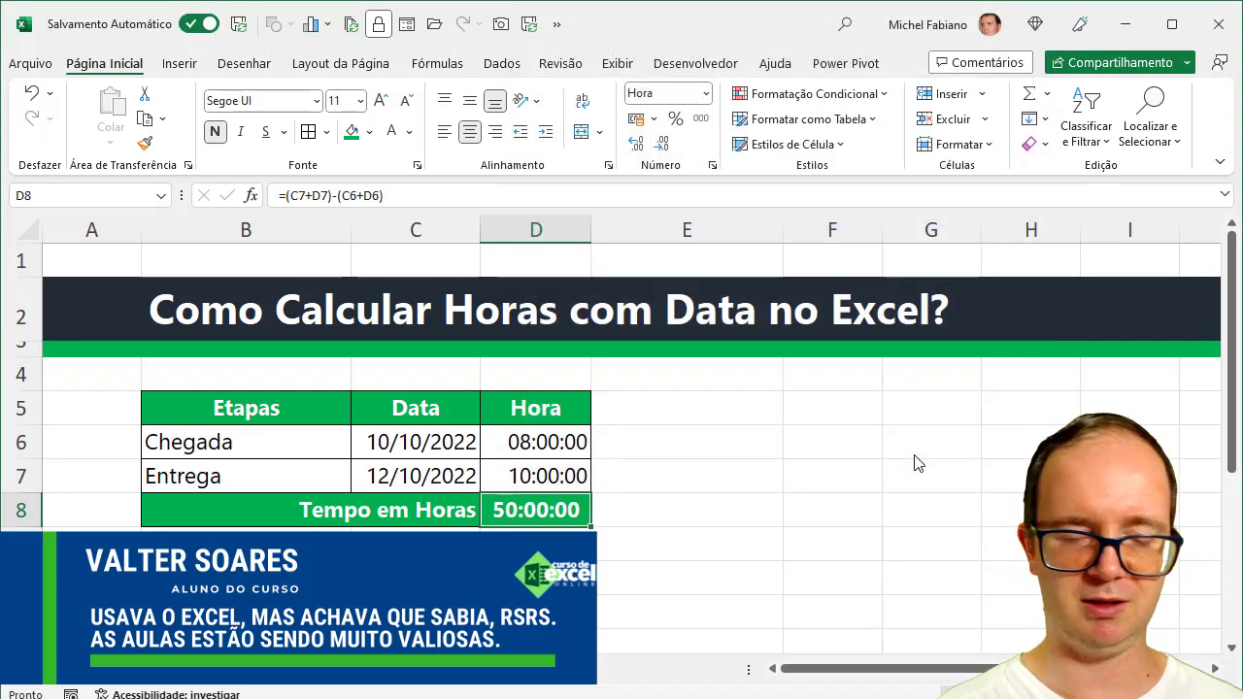